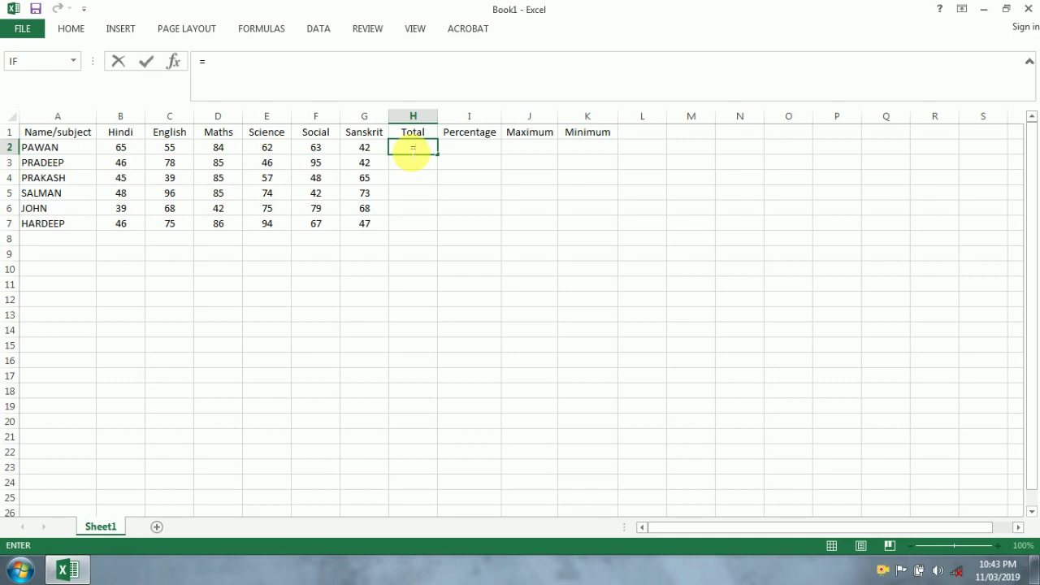
Step: Enter =SUM(B2:G2) in H2 to total the first student's six marks, 371
type("sum")
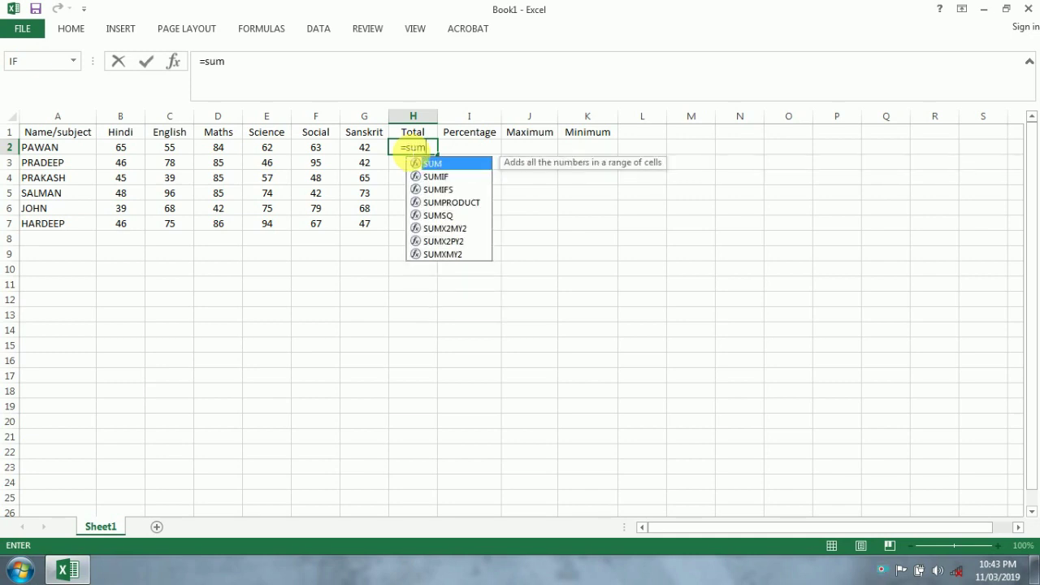
type("(")
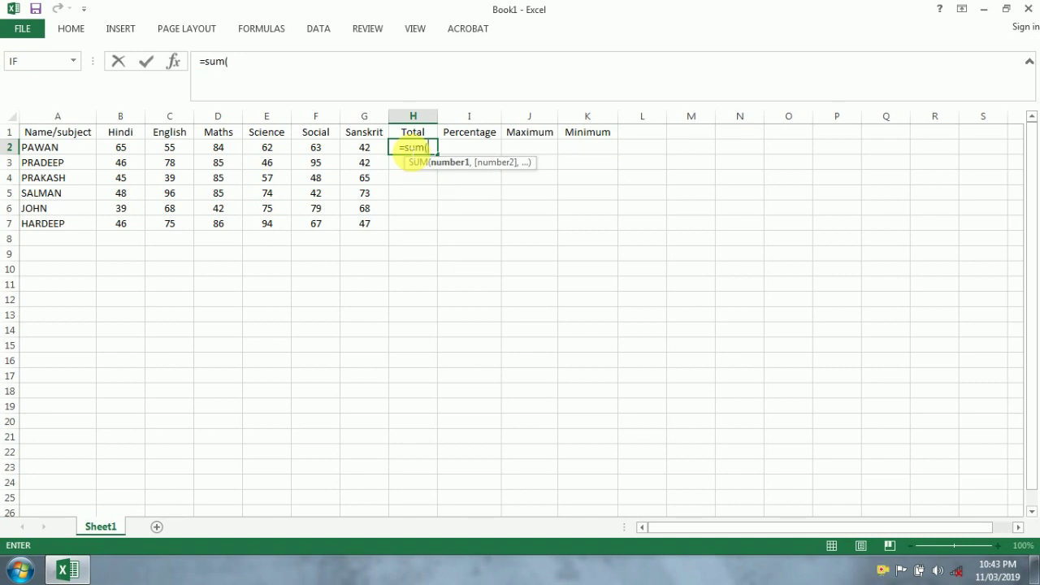
type("b1")
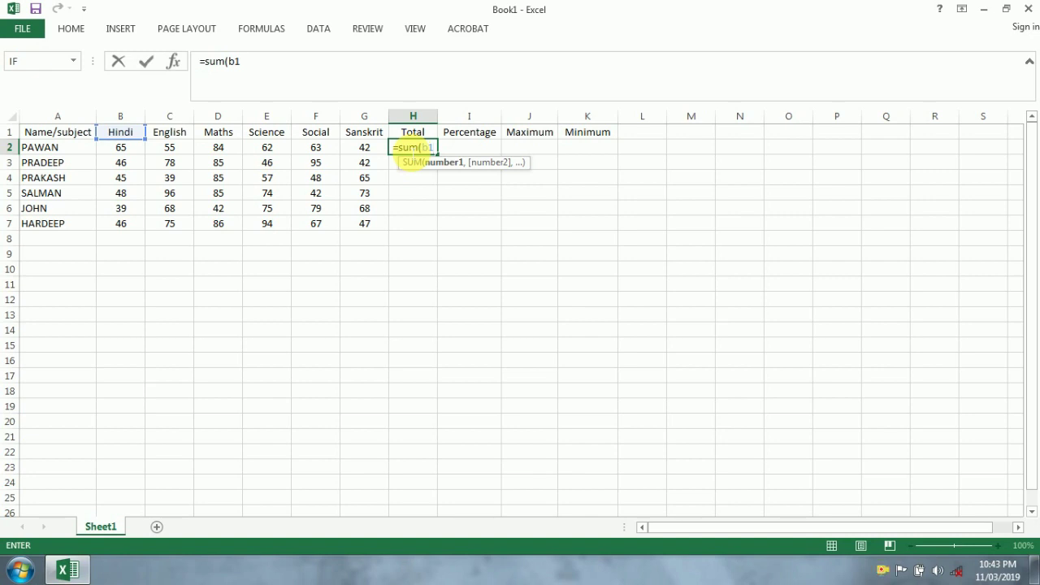
key("BackSpace")
type("2")
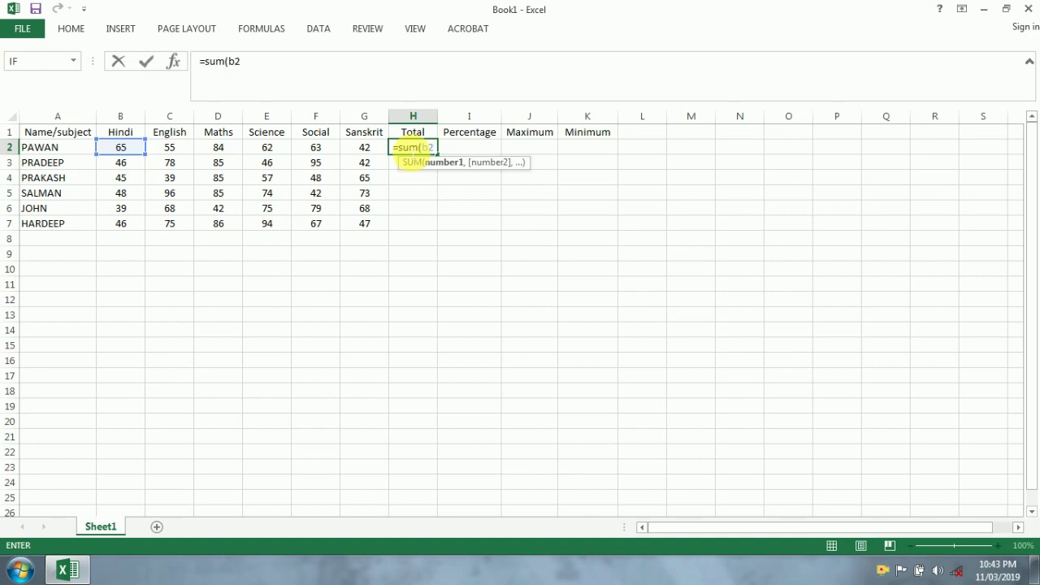
type(":")
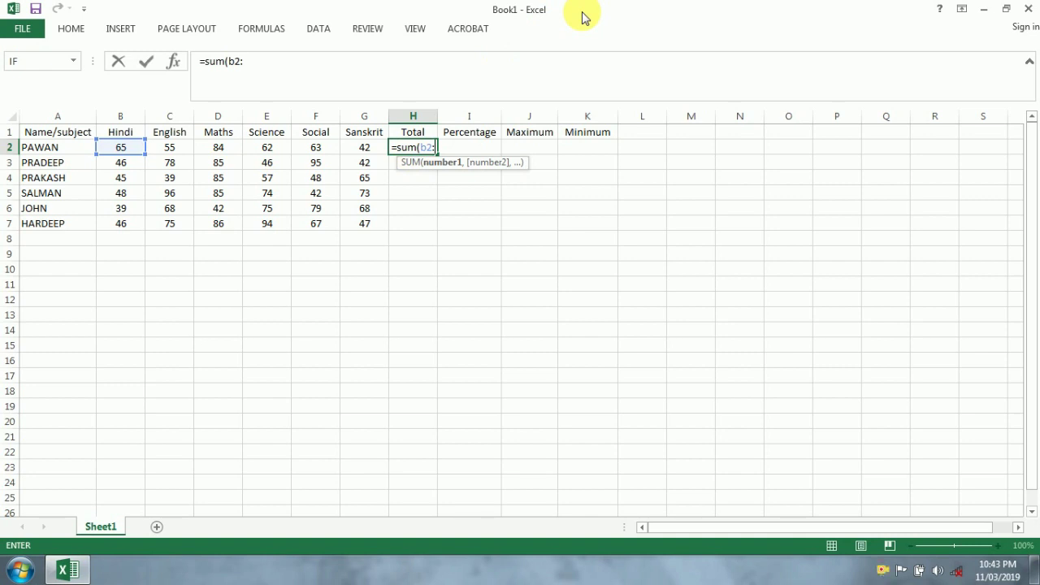
type("g")
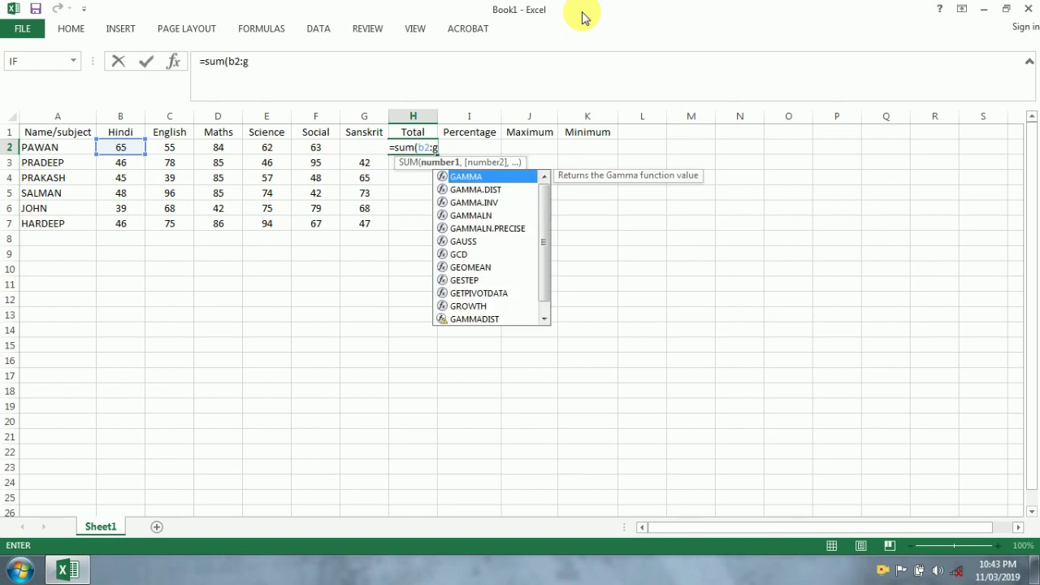
type("2")
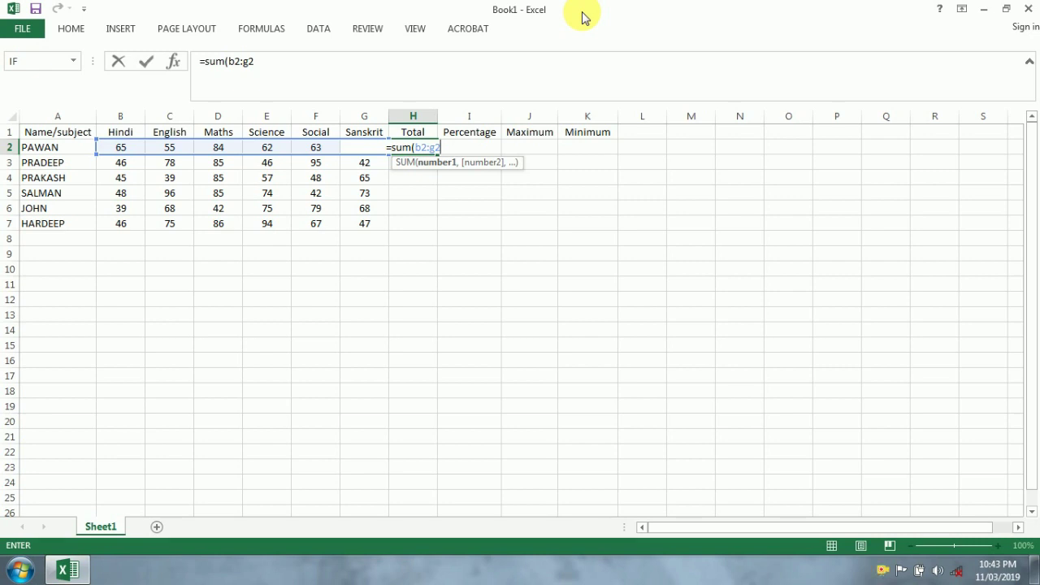
type(")")
key("Return")
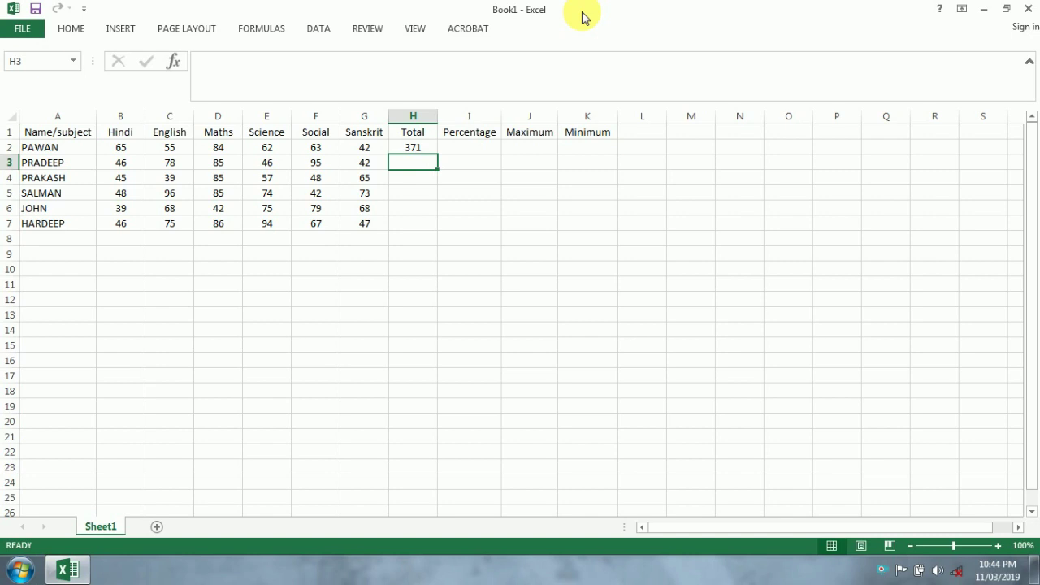
Step: Enter =SUM(B3:G3) in H3 for the second student's total, 392
type("=")
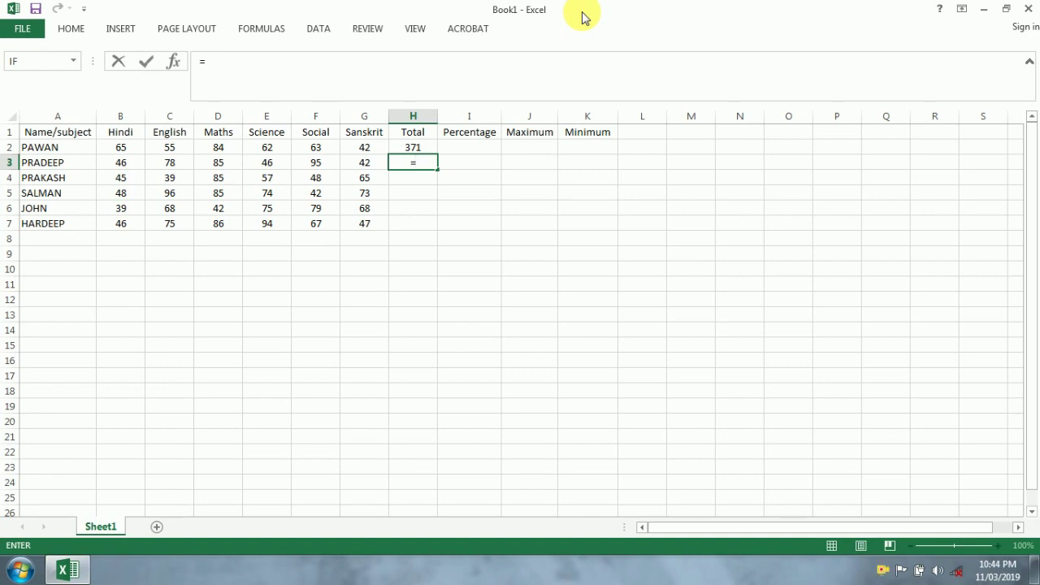
type("sum(")
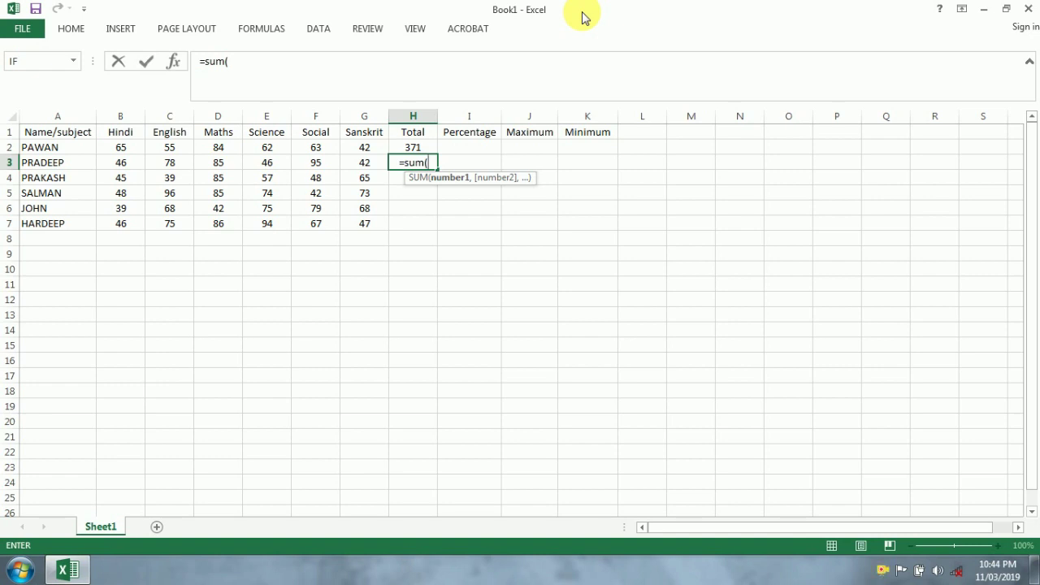
type("b3")
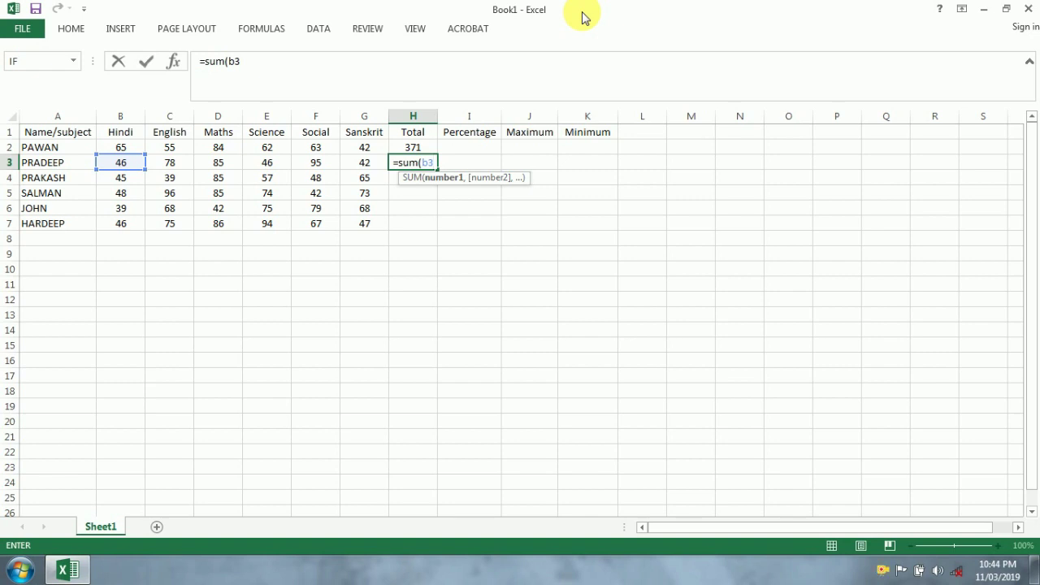
type(":")
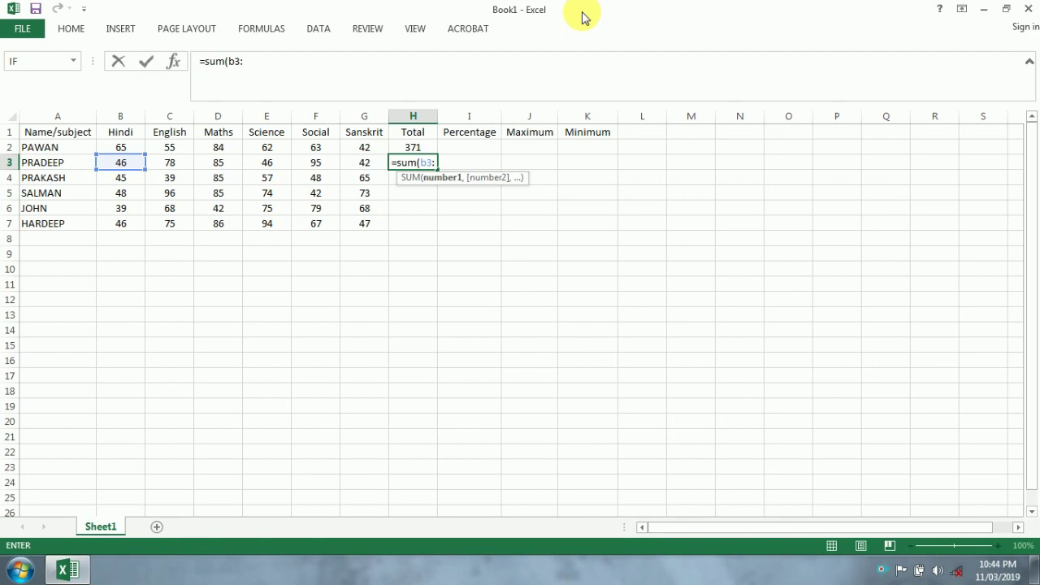
type("b")
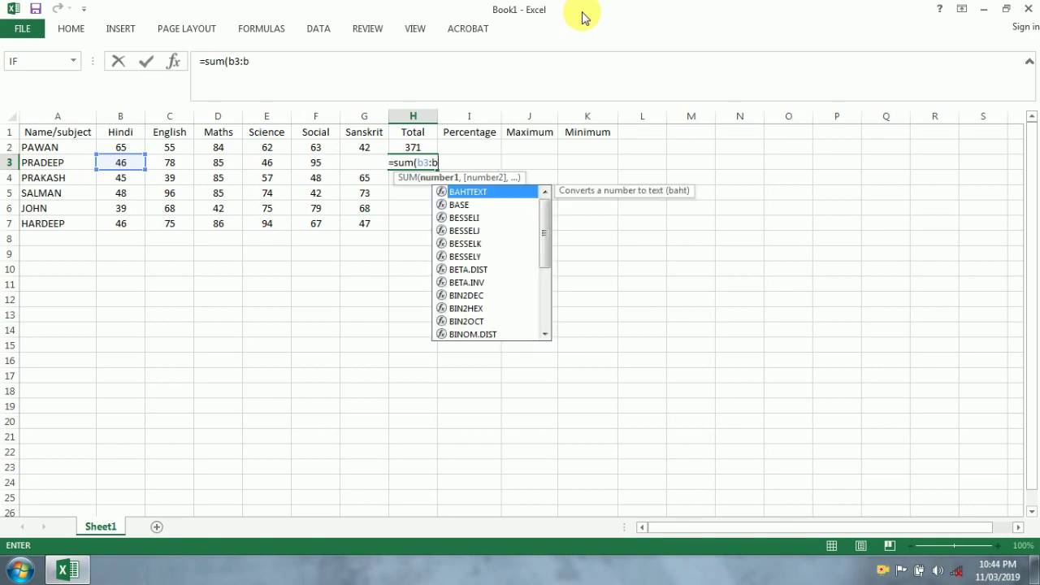
key("BackSpace")
type("g")
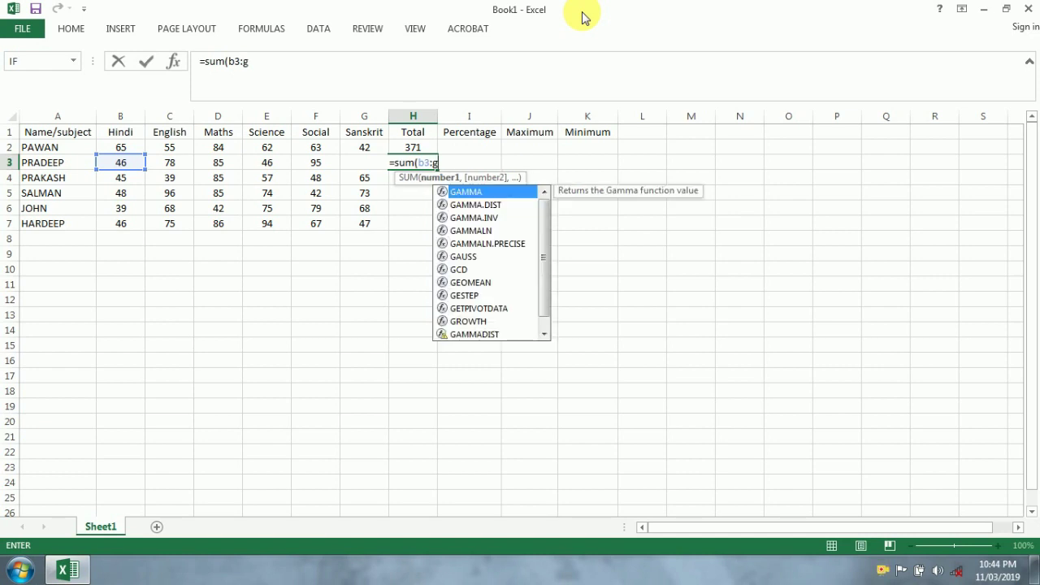
type("3")
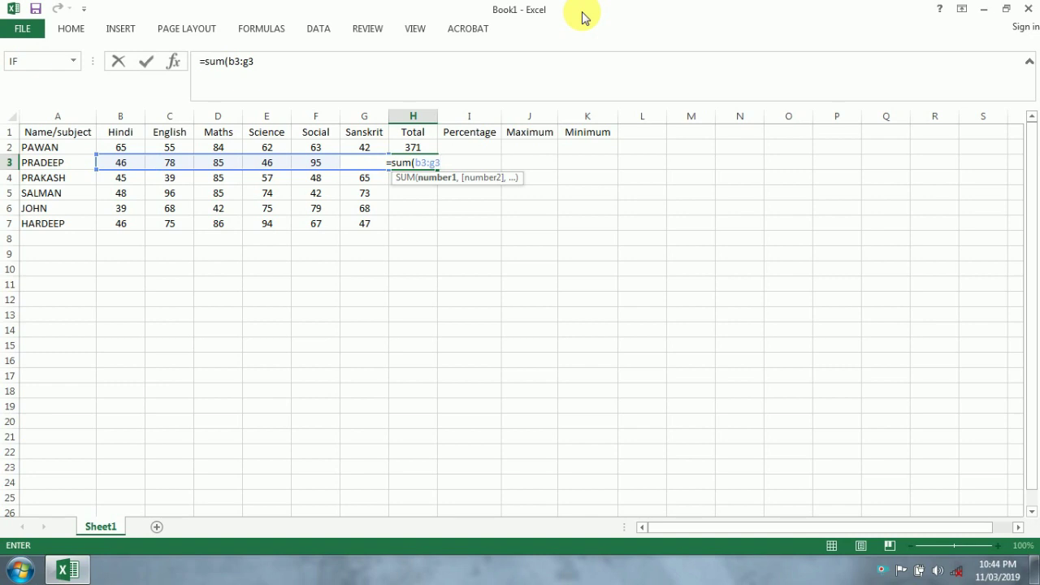
type(")")
key("Return")
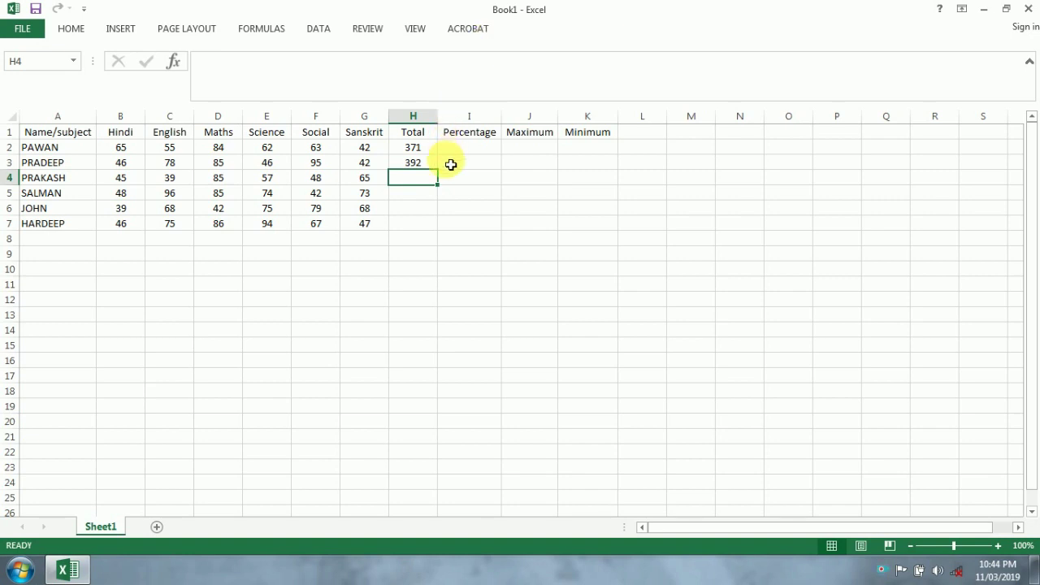
Step: Fill the total formula down through H7 and dismiss the Auto Fill Options
left_click(416, 151)
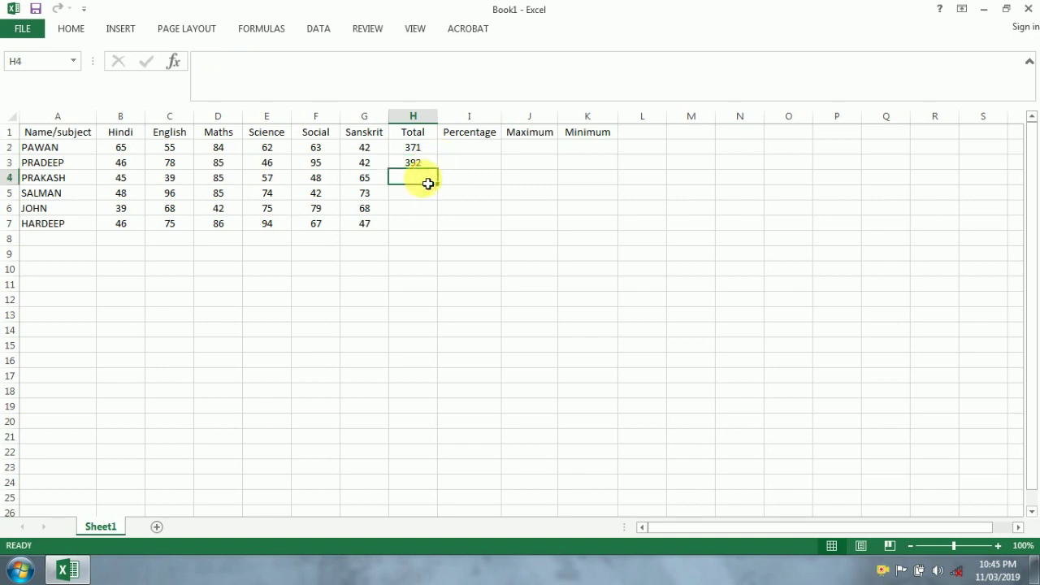
left_click_drag(446, 162, 441, 236)
left_click(449, 240)
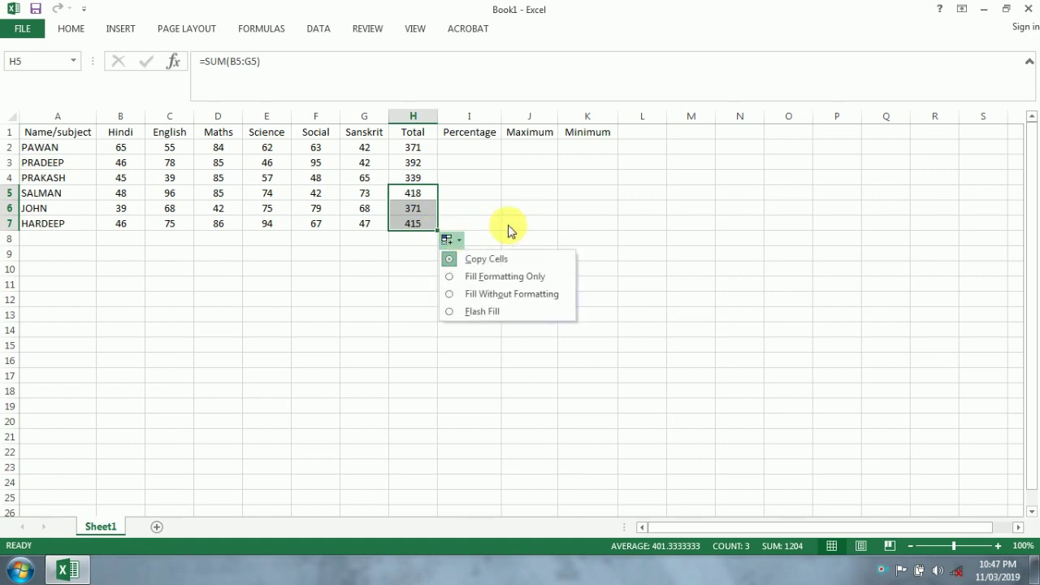
left_click(510, 227)
left_click(469, 150)
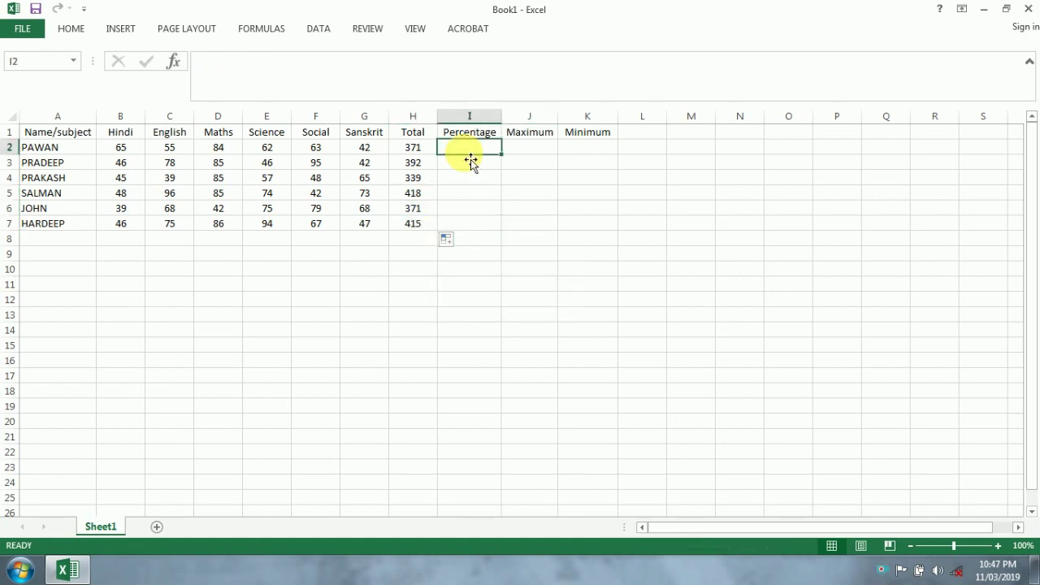
Step: Begin a formula with an equals sign in Percentage cell I2
type("=")
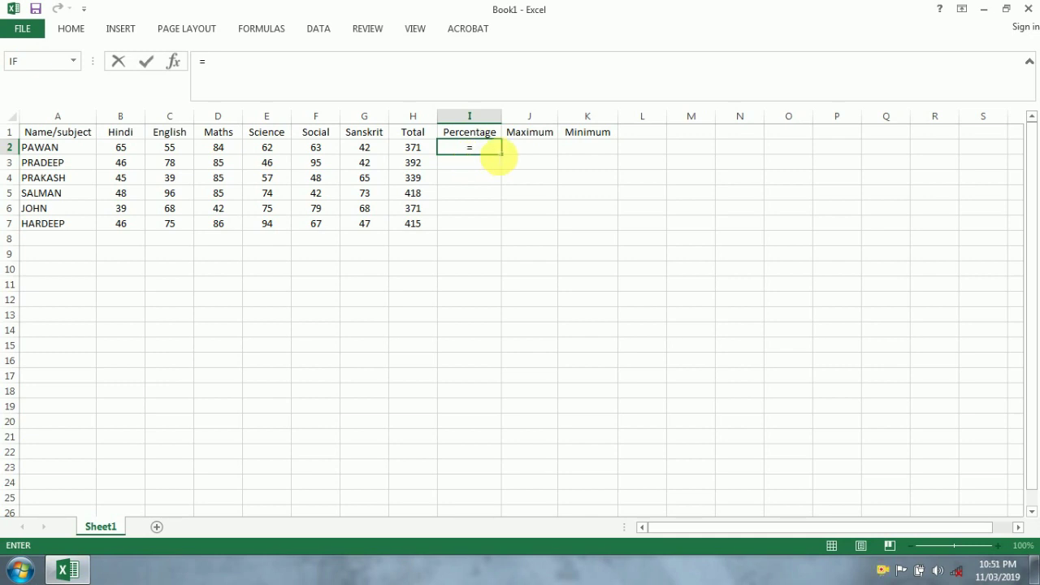
Step: Complete =H2/600*100 in I2, giving the first student's percentage of 61.83333333
type("h")
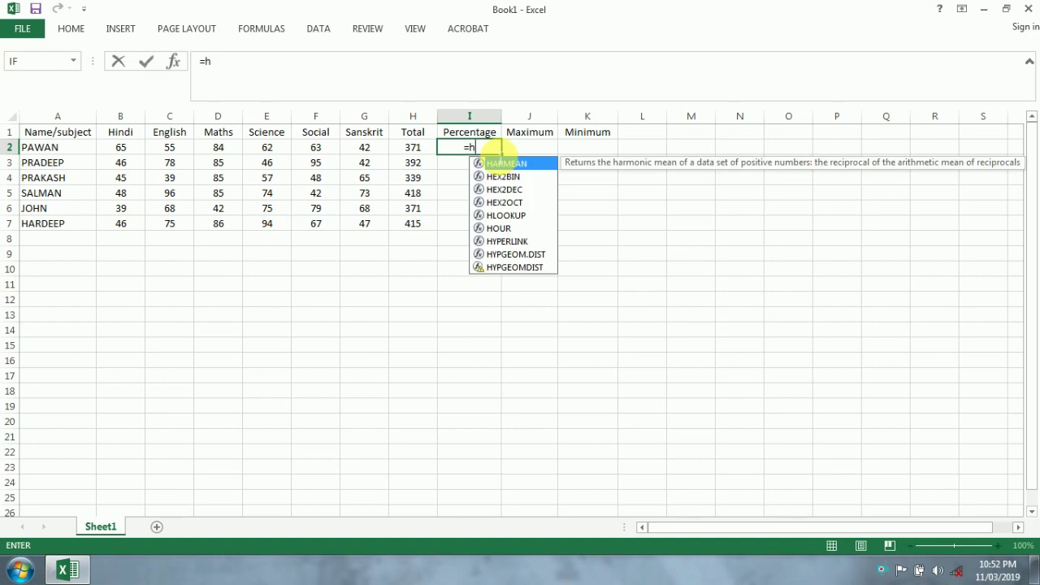
type("2")
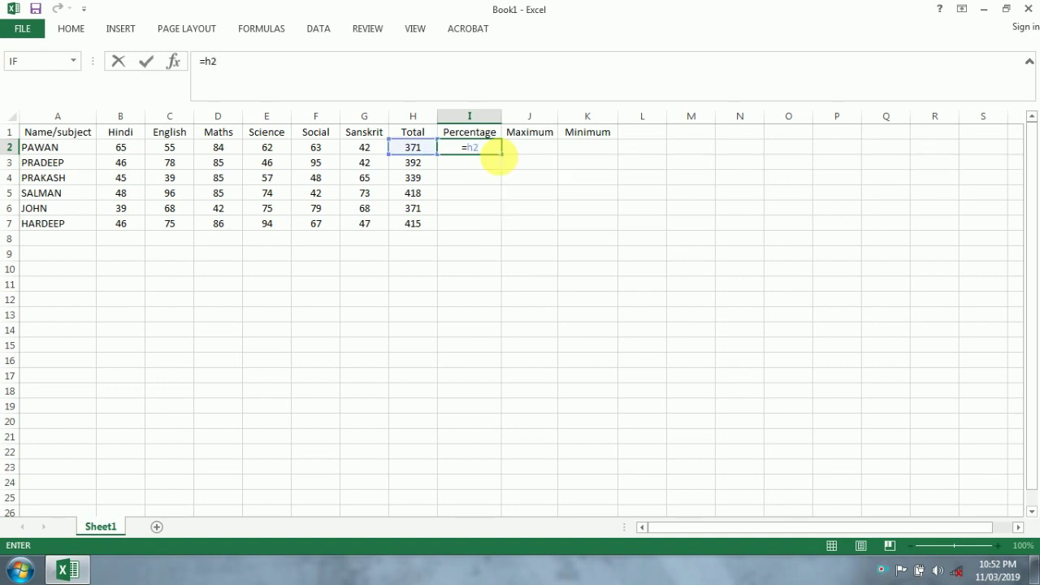
type("/")
type("600")
type("*")
key("BackSpace")
type("*100")
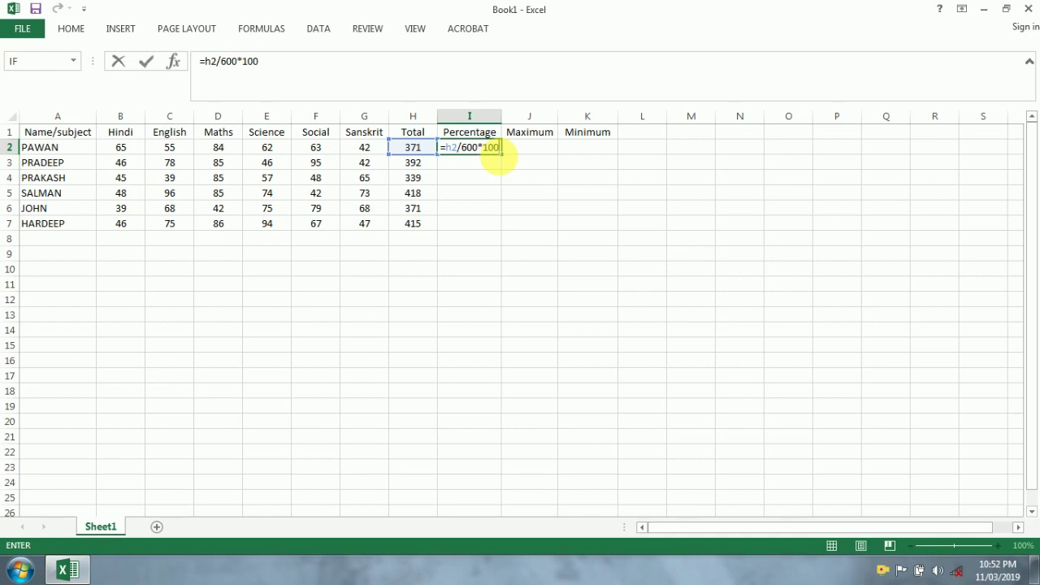
key("Return")
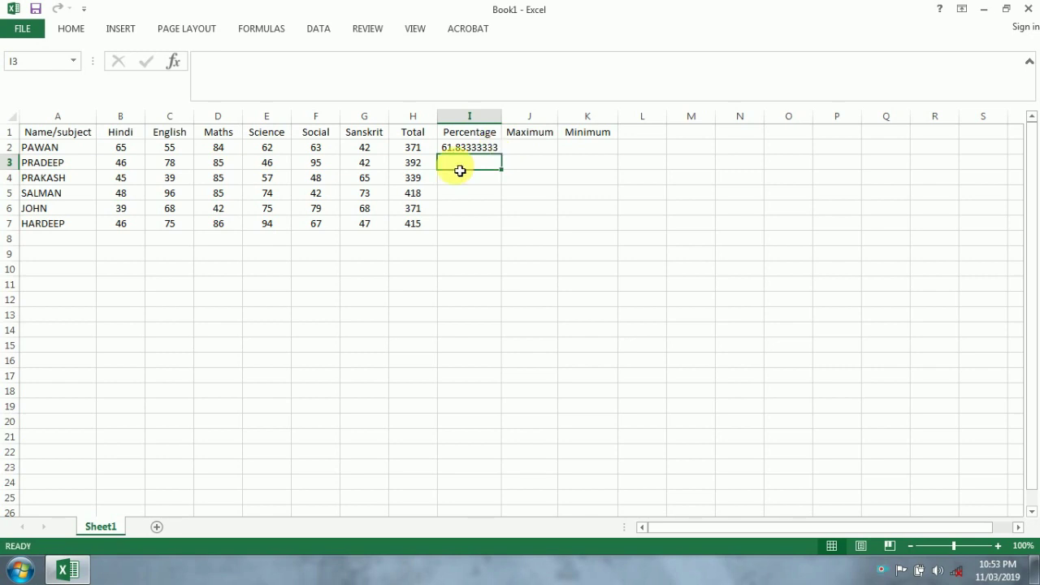
Step: Enter =H3/600*100 in I3 and fill it down through I7
type("=")
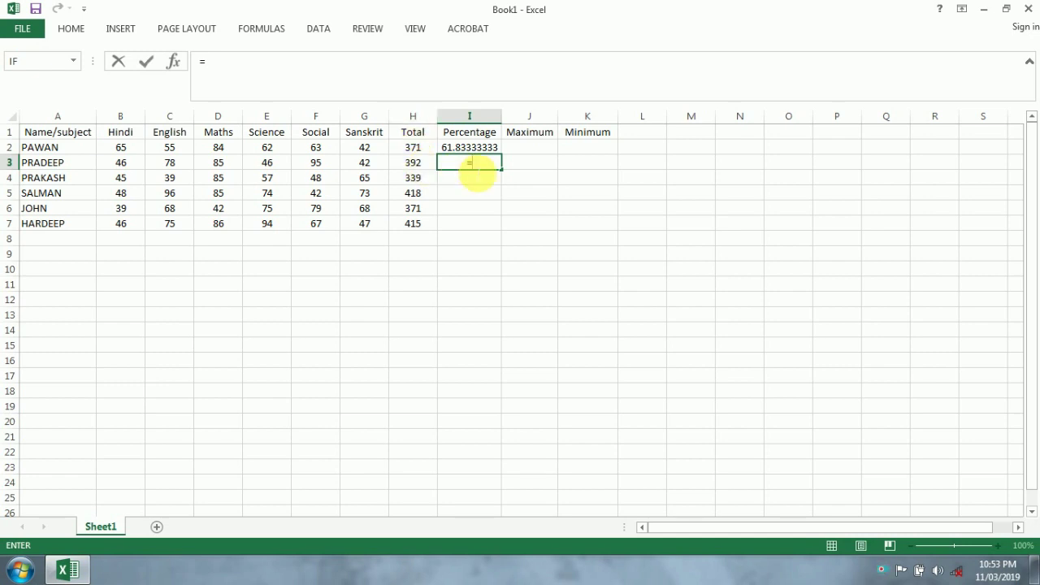
type("h3/")
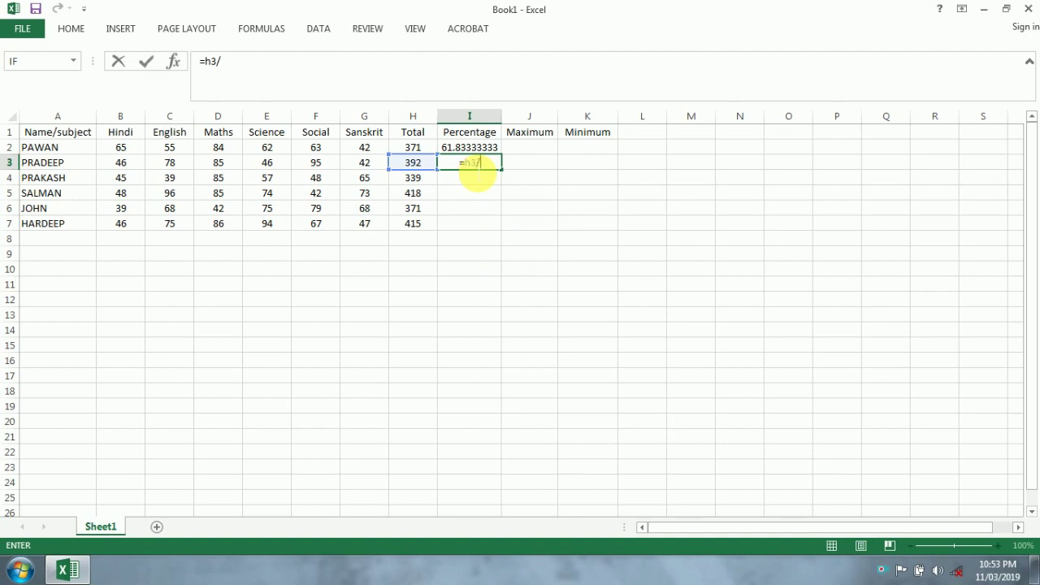
type("6")
type("00*")
type("100")
key("Return")
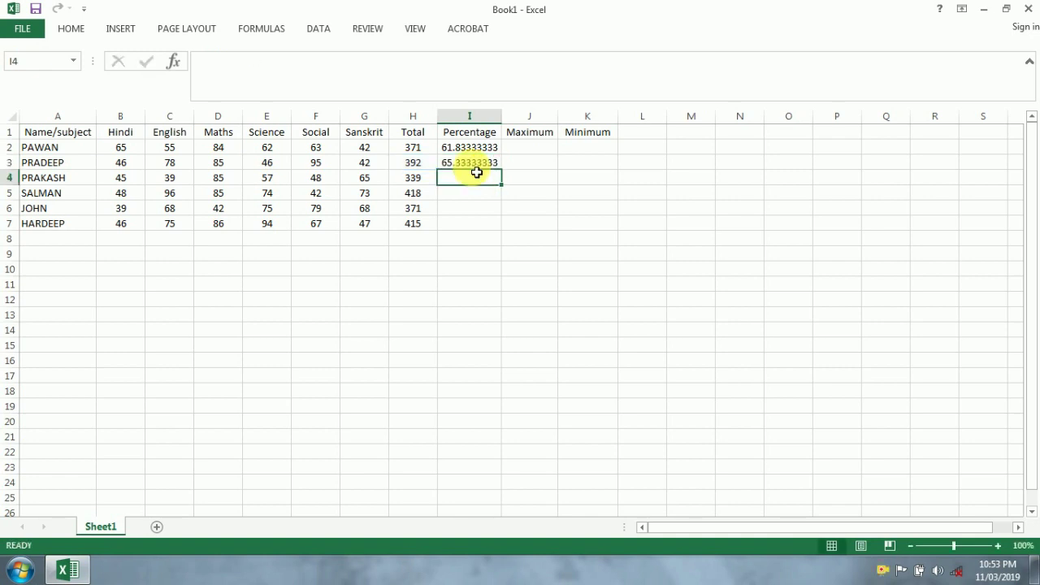
left_click(487, 165)
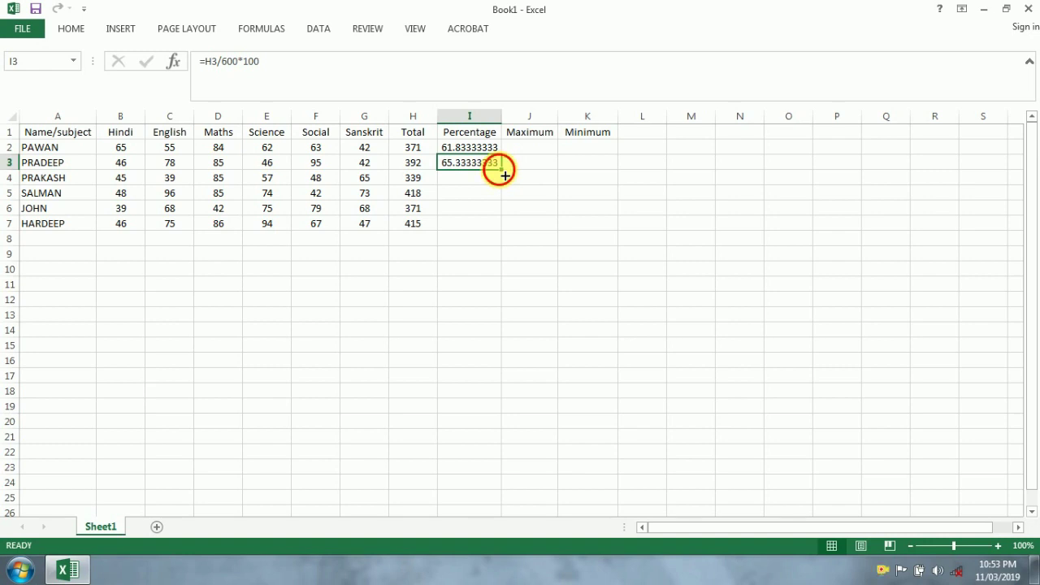
left_click_drag(502, 169, 502, 237)
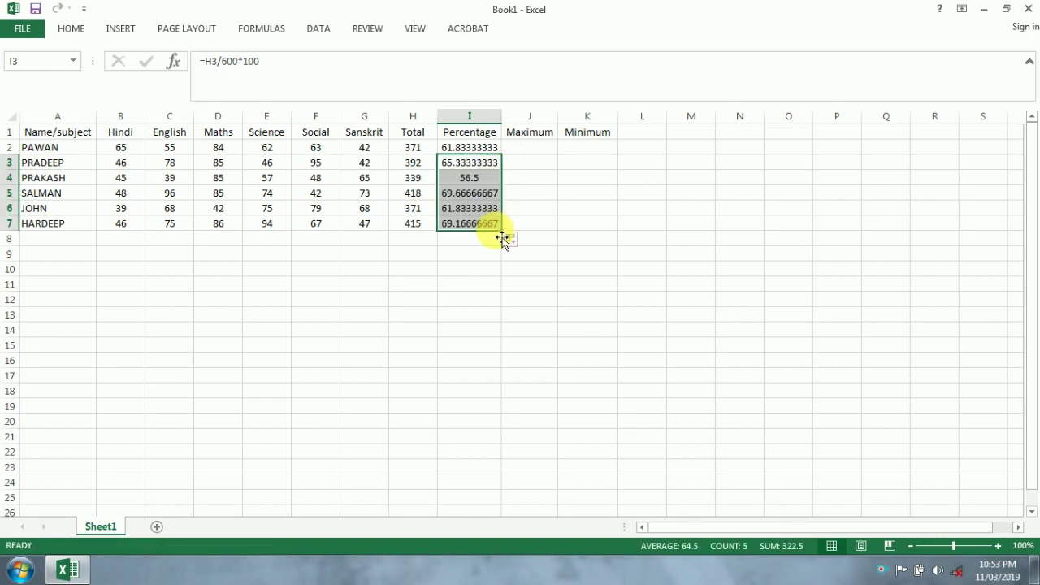
left_click(588, 196)
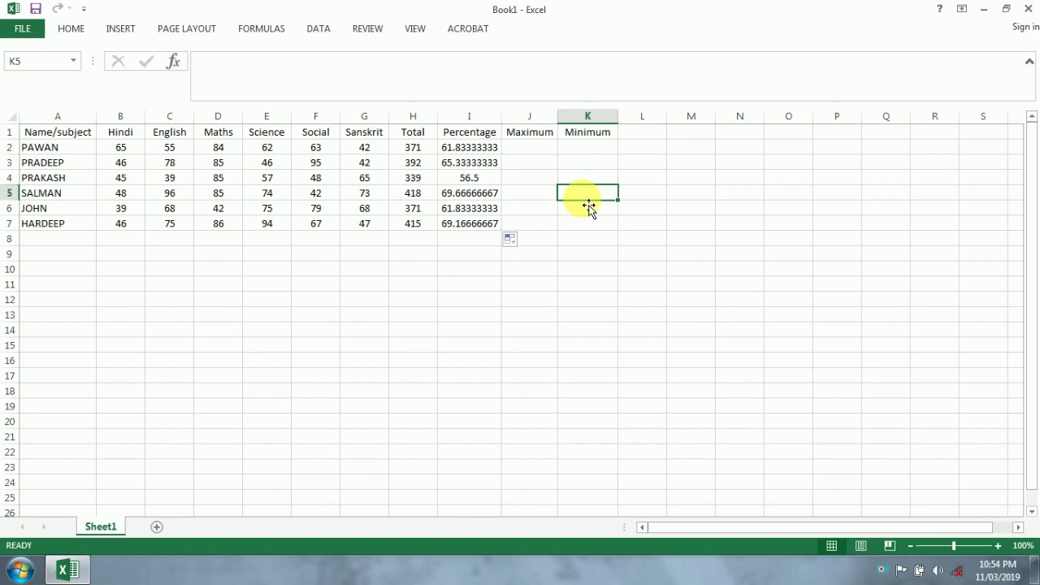
Step: Enter =MAX(B2:G2) in J2 and fill it down to J7 (84, 95, 85, 96, 79, 94)
left_click(534, 148)
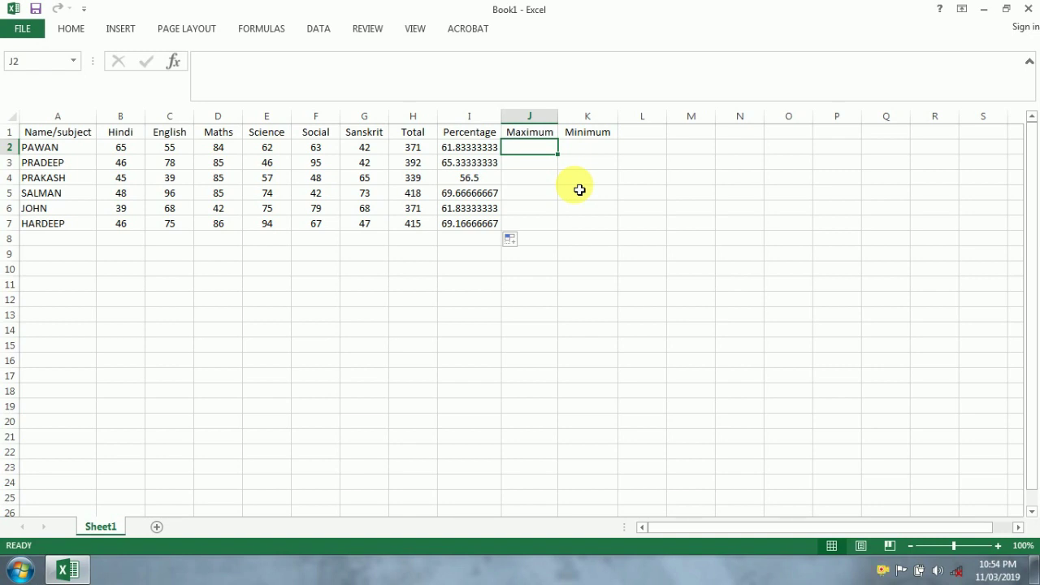
type("=")
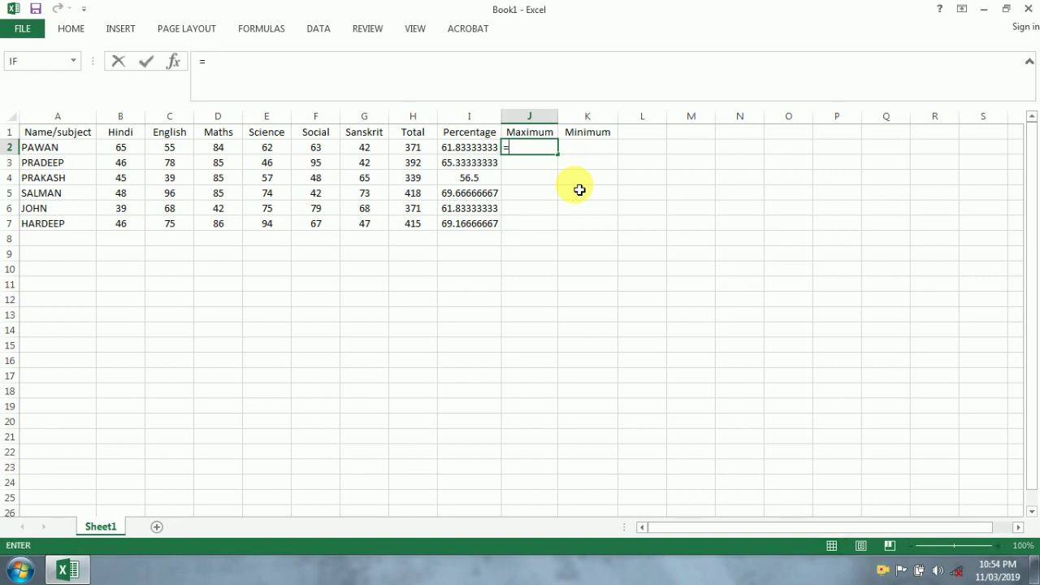
type("m")
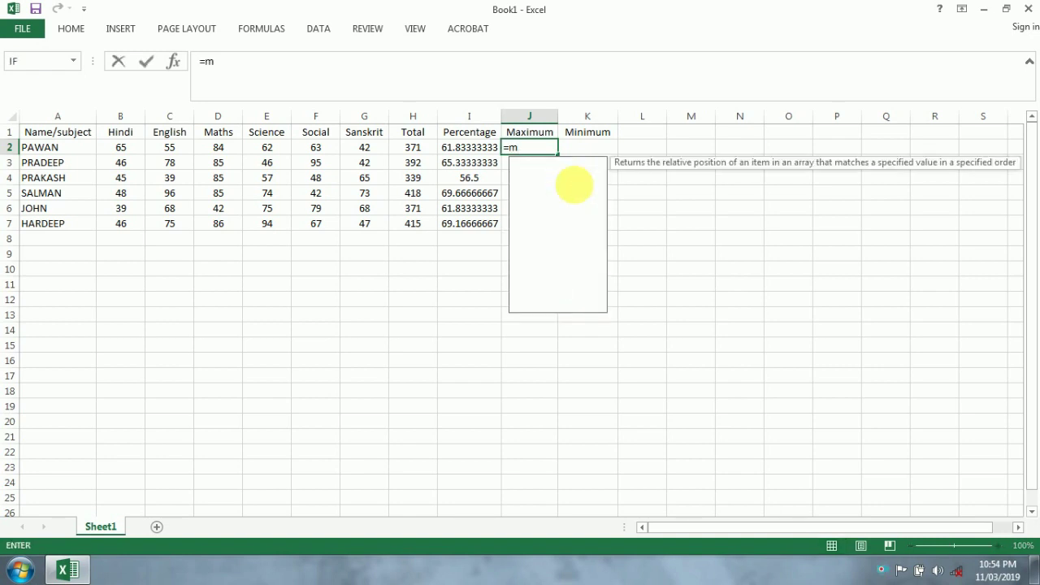
type("ax")
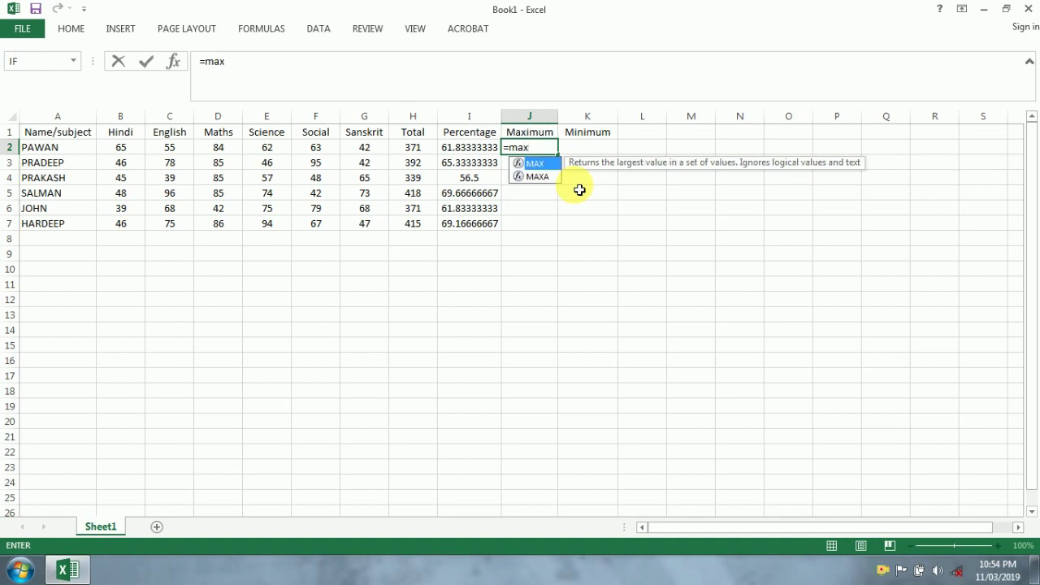
type("(")
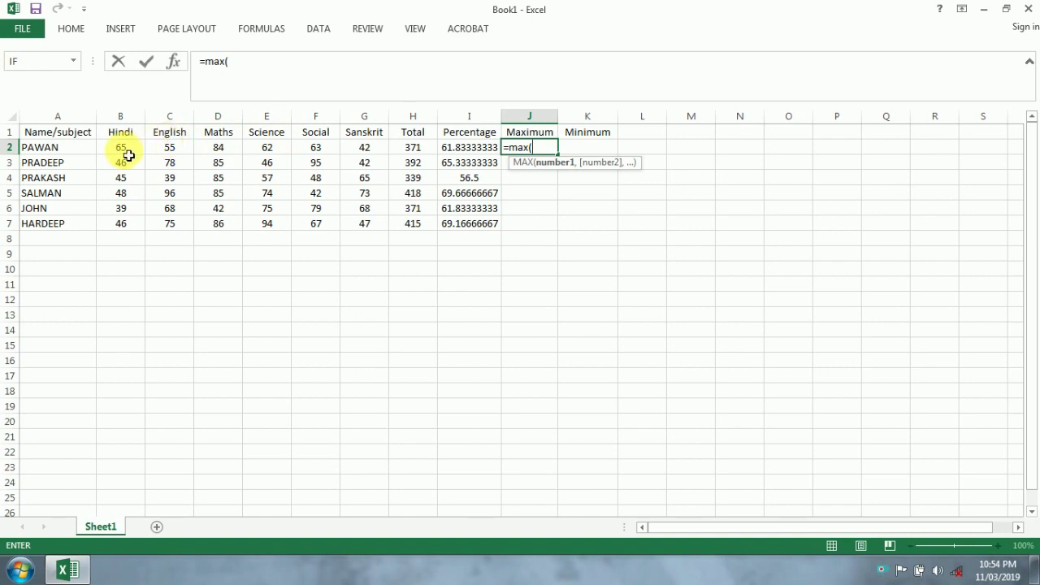
type("b2")
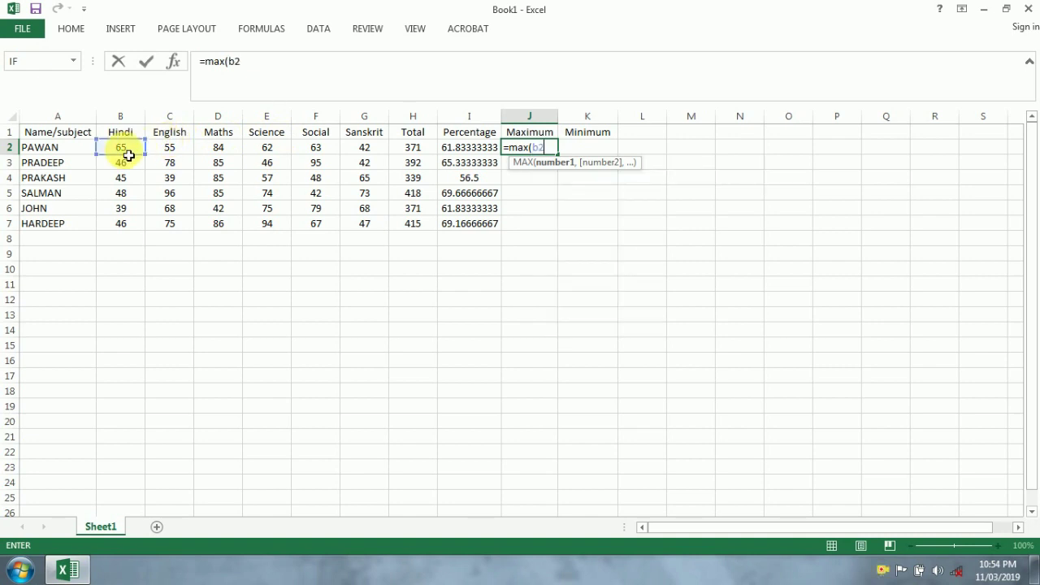
type(":")
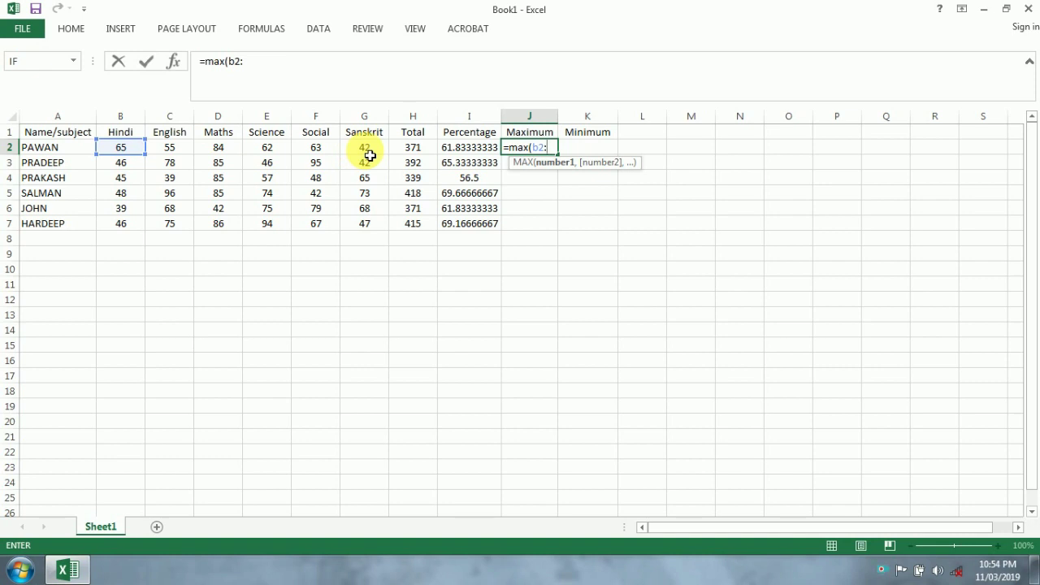
type("g")
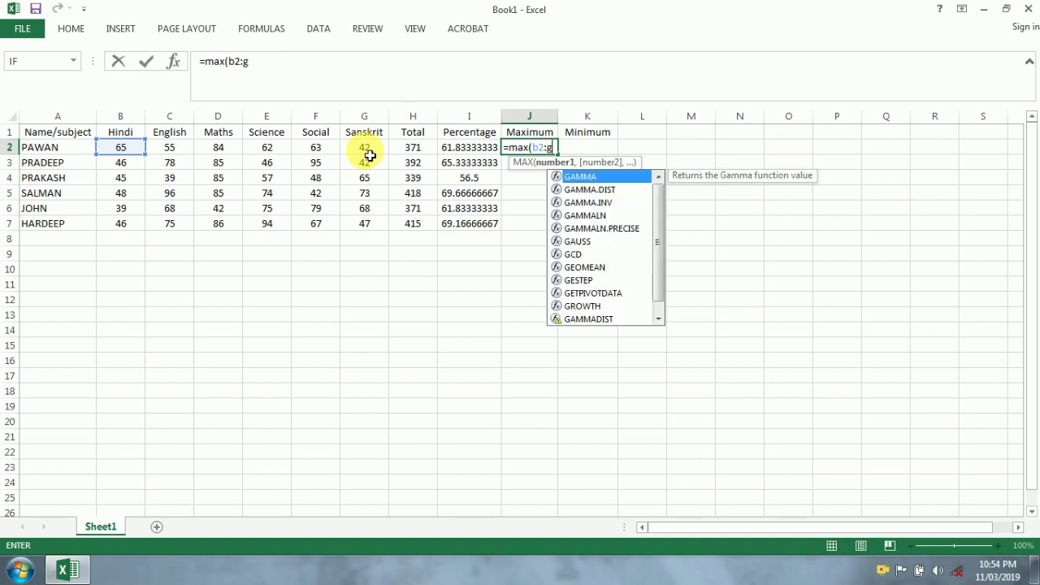
type("2")
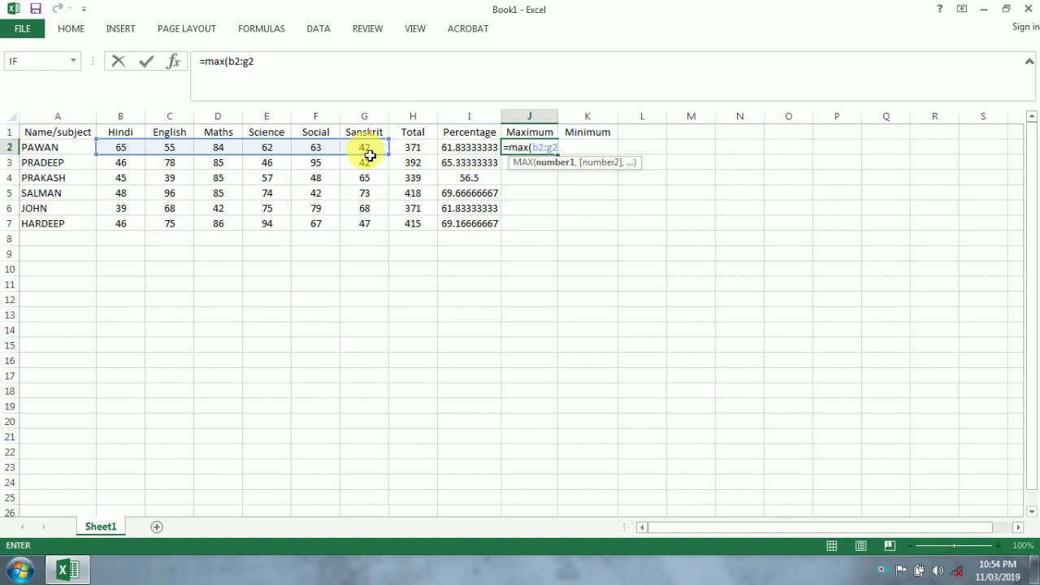
type(")")
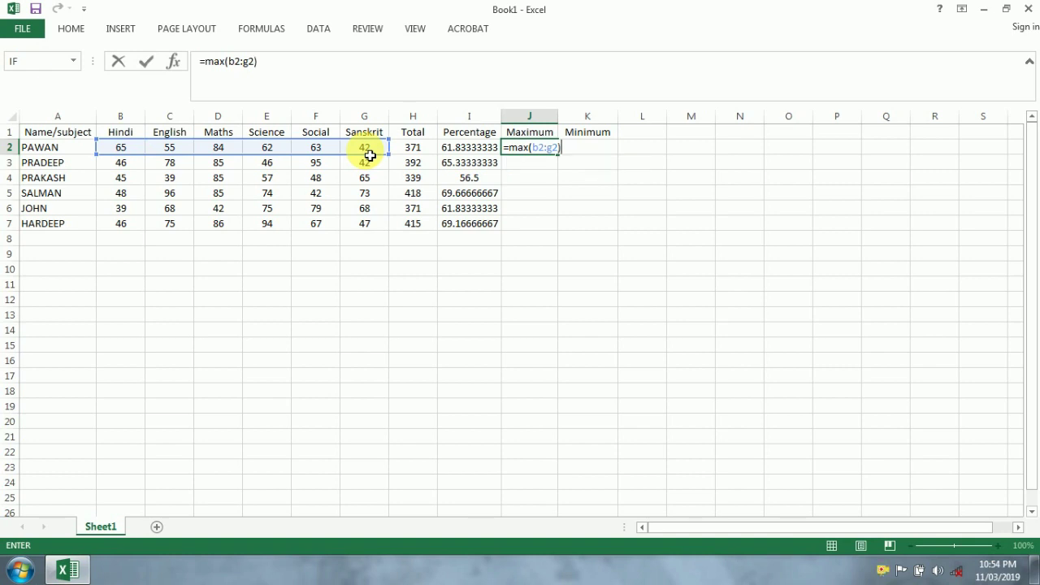
key("Return")
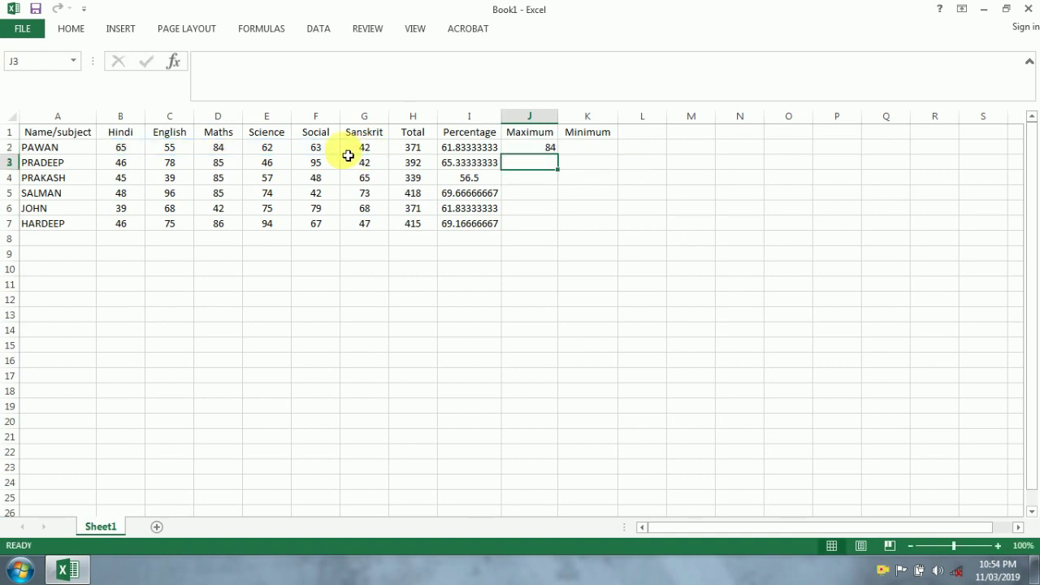
left_click(546, 150)
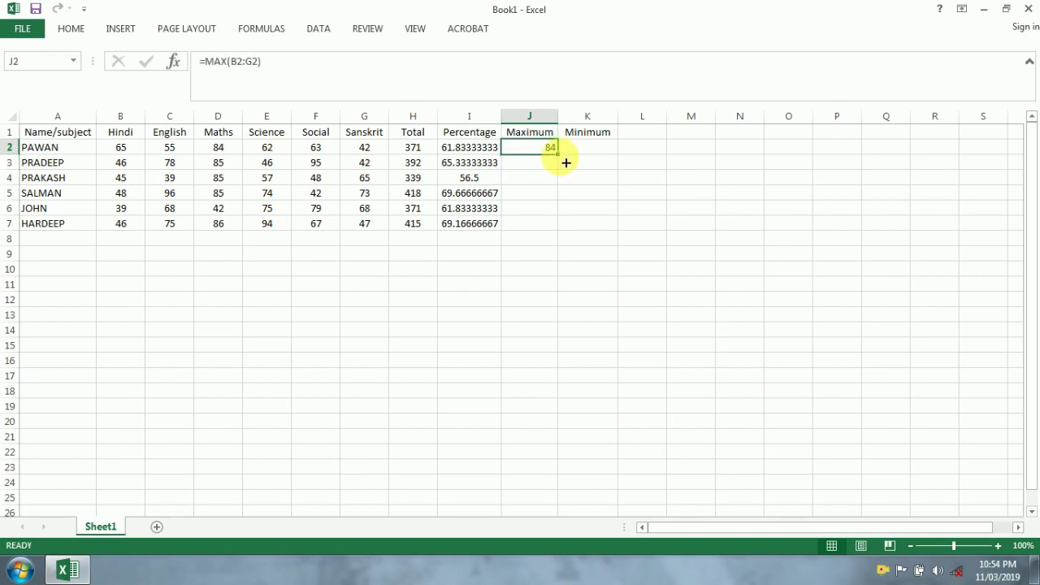
left_click_drag(564, 162, 558, 230)
left_click(628, 222)
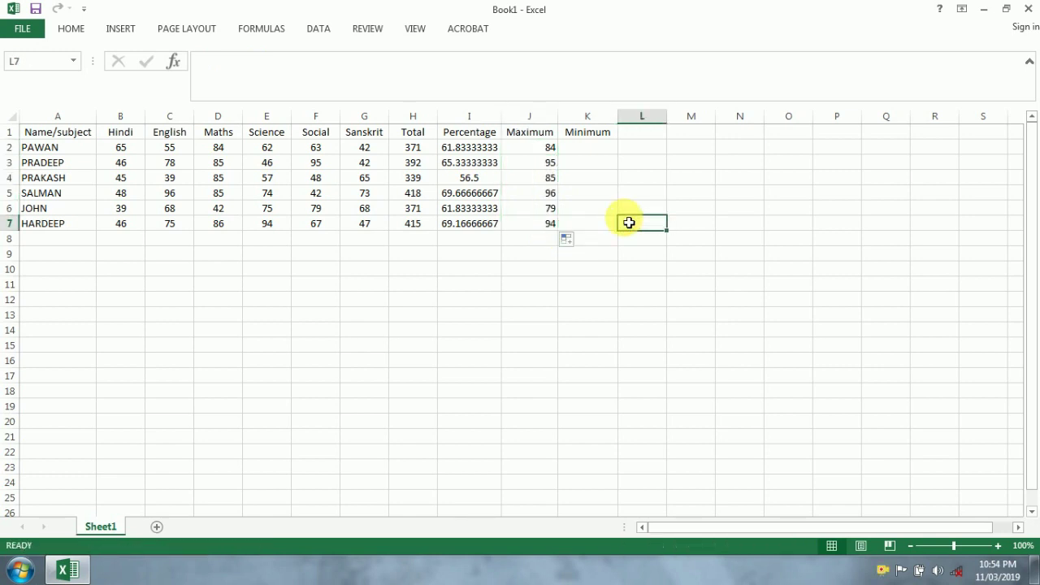
Step: Enter =MIN(B2:G2) in K2 and fill it down to K7 (42, 42, 39, 42, 39, 46)
left_click(594, 155)
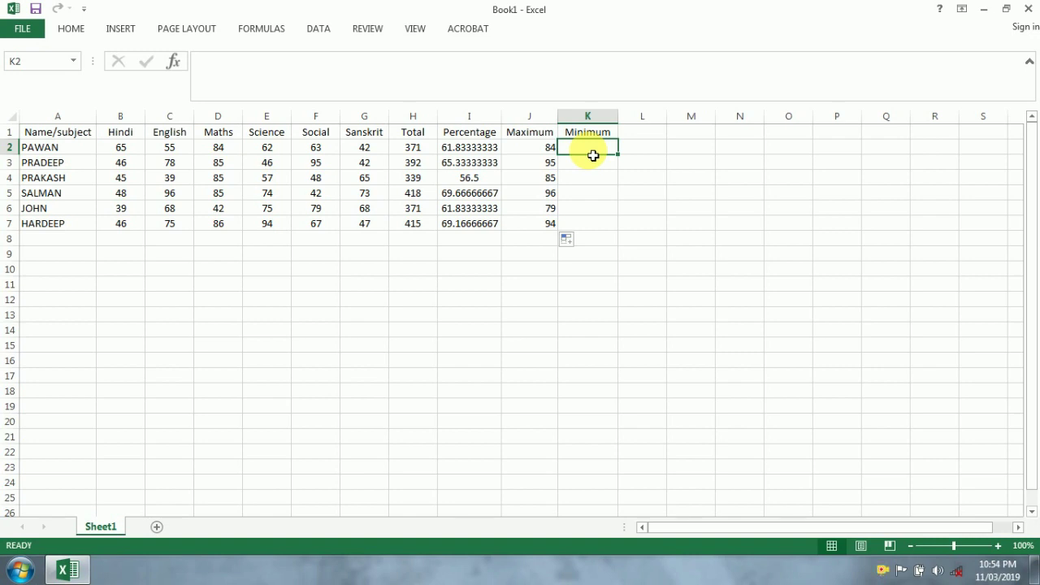
type("=mi")
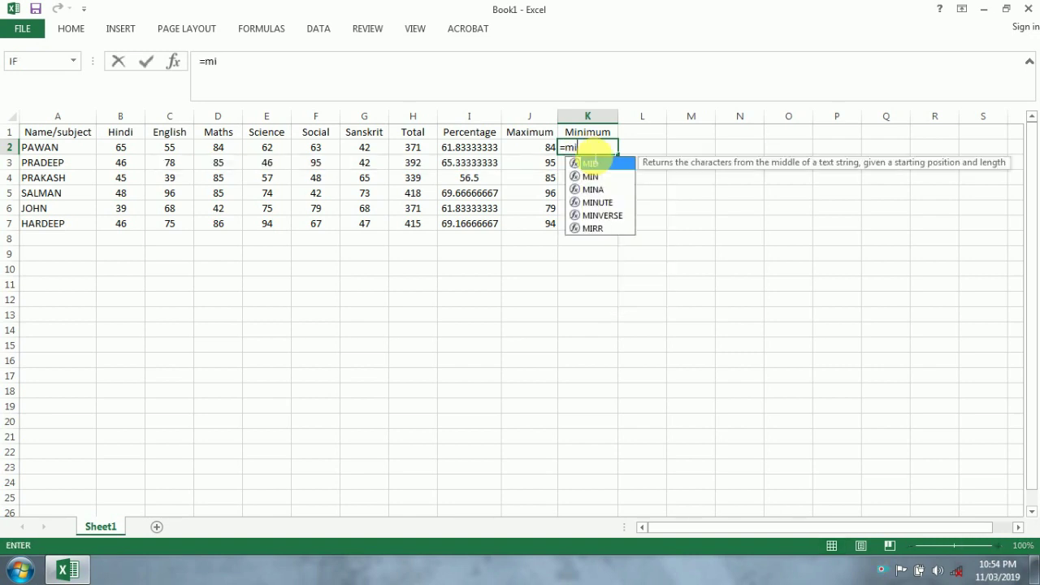
type("n(")
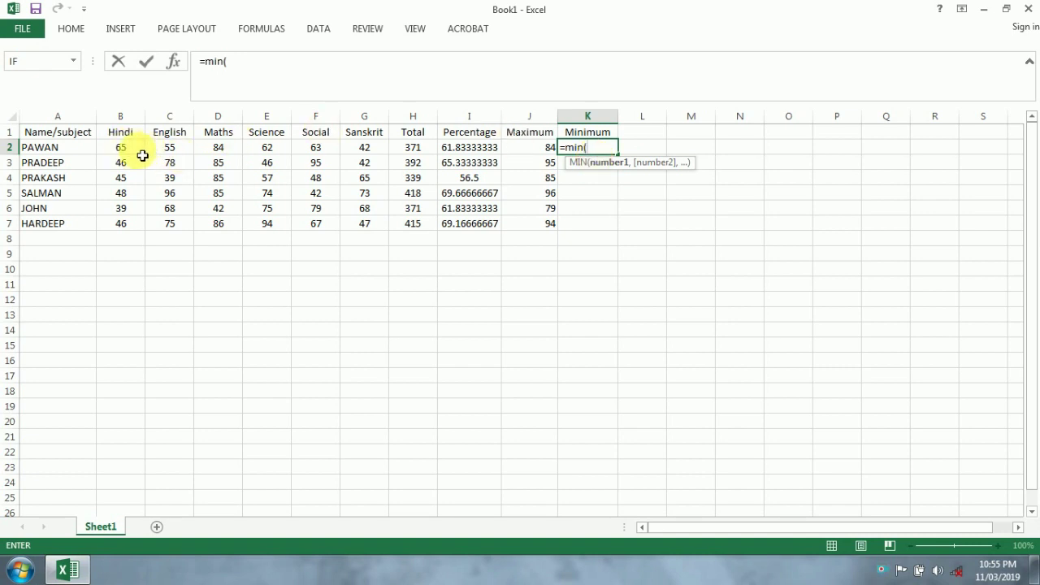
type("b")
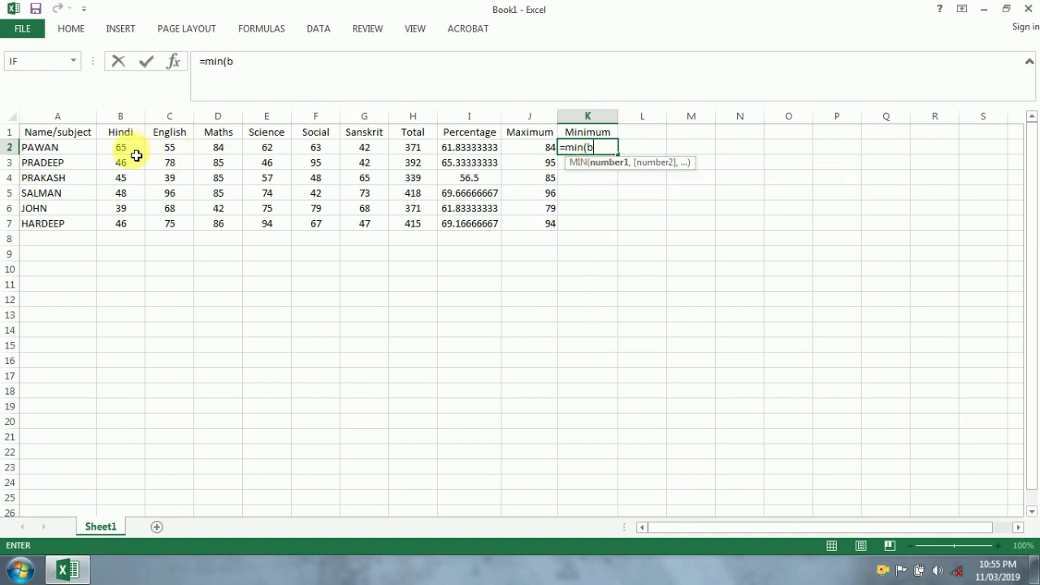
type("2:")
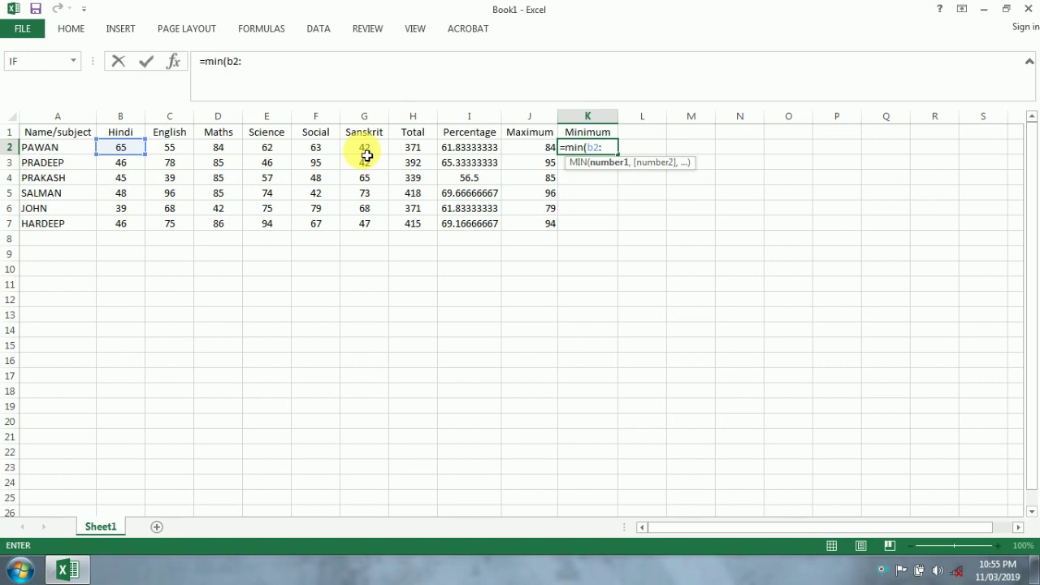
type("g2")
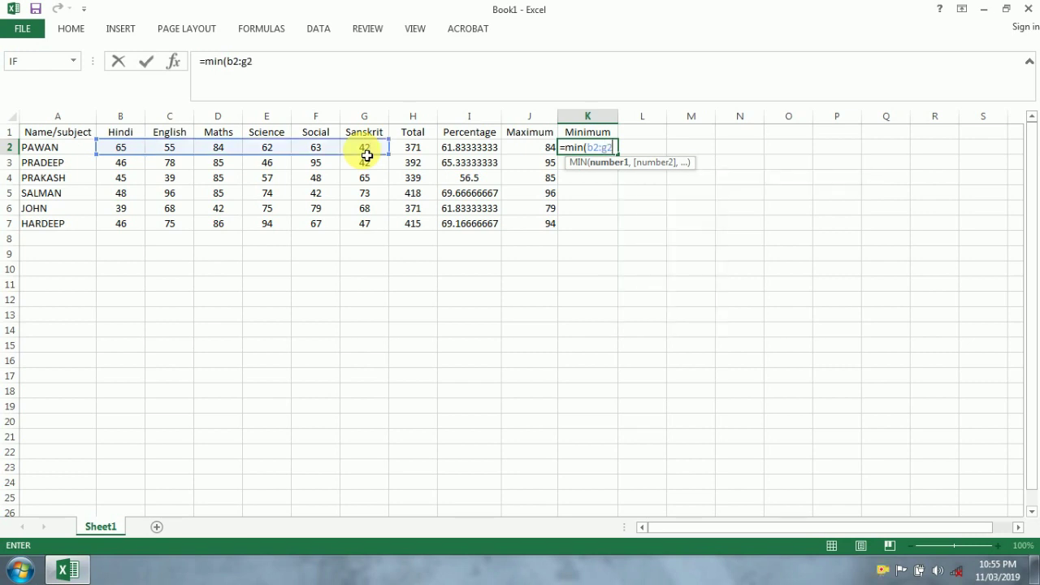
type(")")
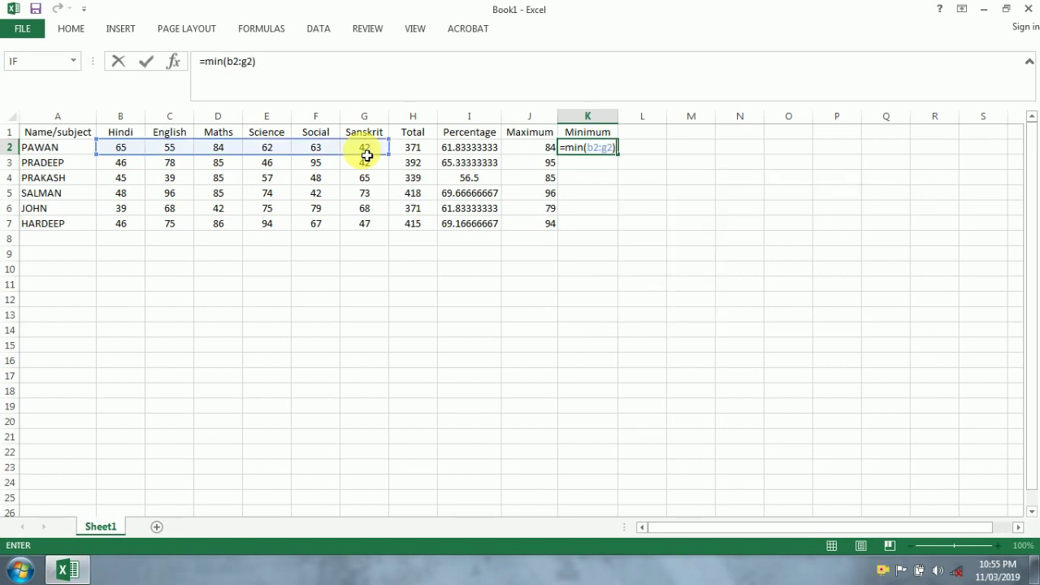
key("Return")
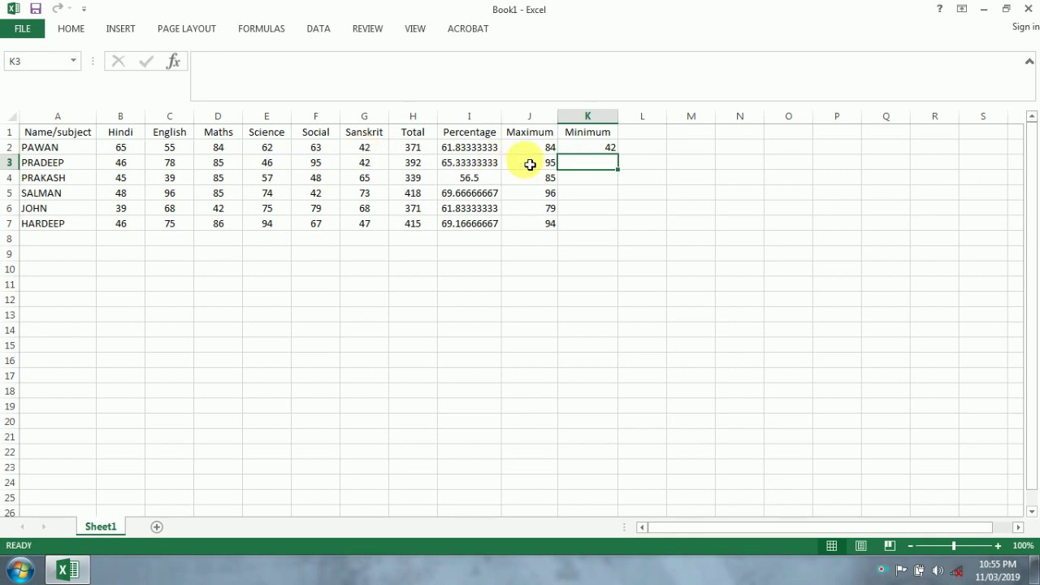
left_click(608, 150)
left_click_drag(622, 163, 615, 248)
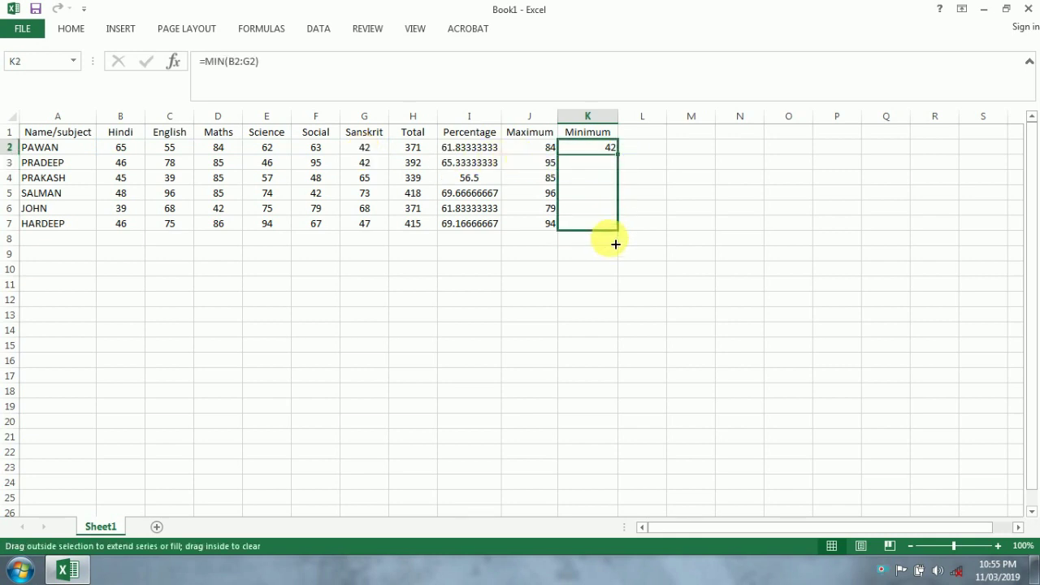
left_click_drag(616, 248, 615, 238)
left_click(690, 181)
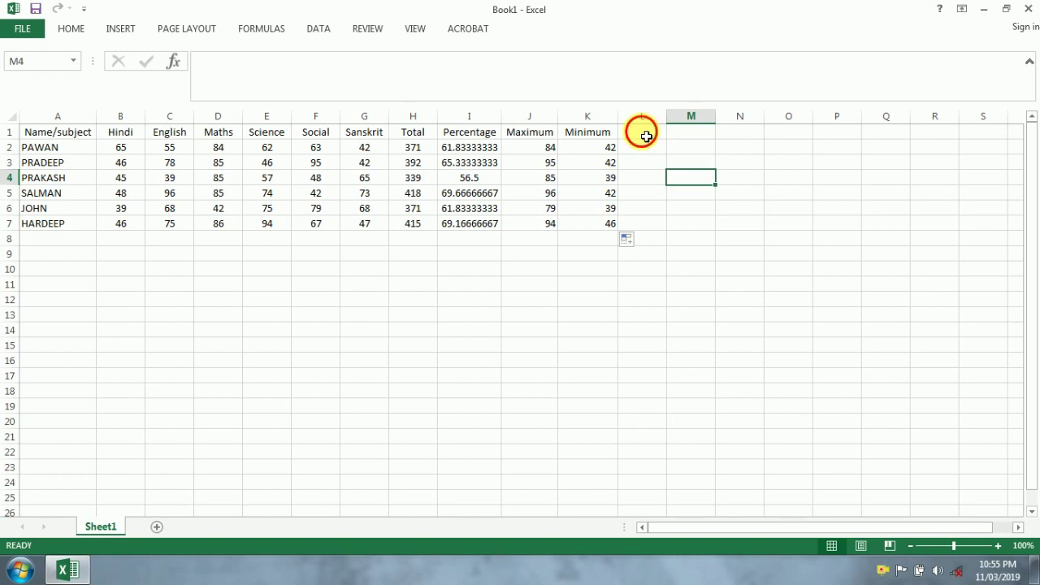
Step: Type the heading 'Average' in L1 and enter =AVERAGE(B2:G2) in L2, giving 61.83333
left_click(646, 137)
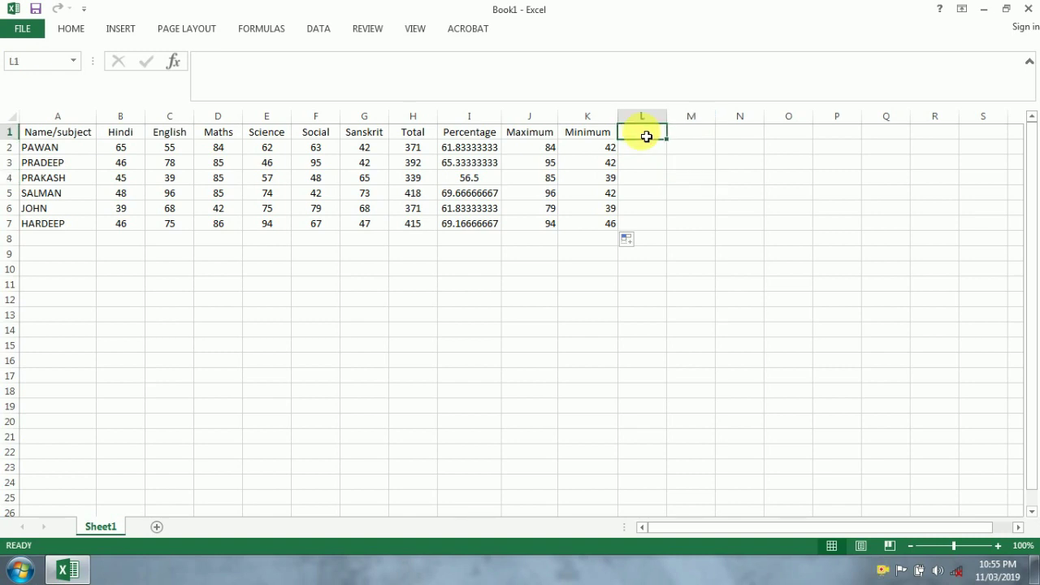
type("Averag")
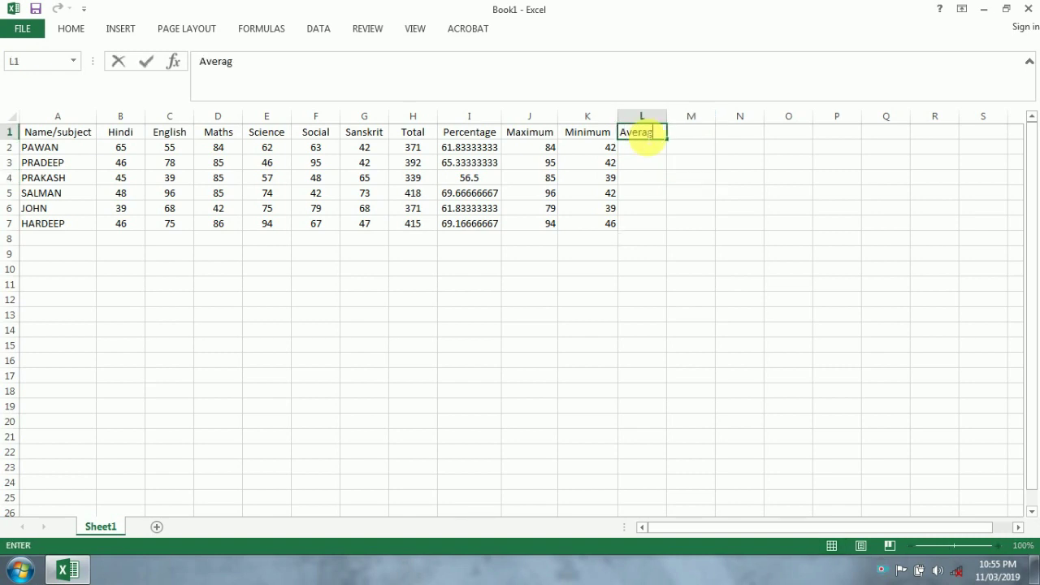
type("e")
key("Return")
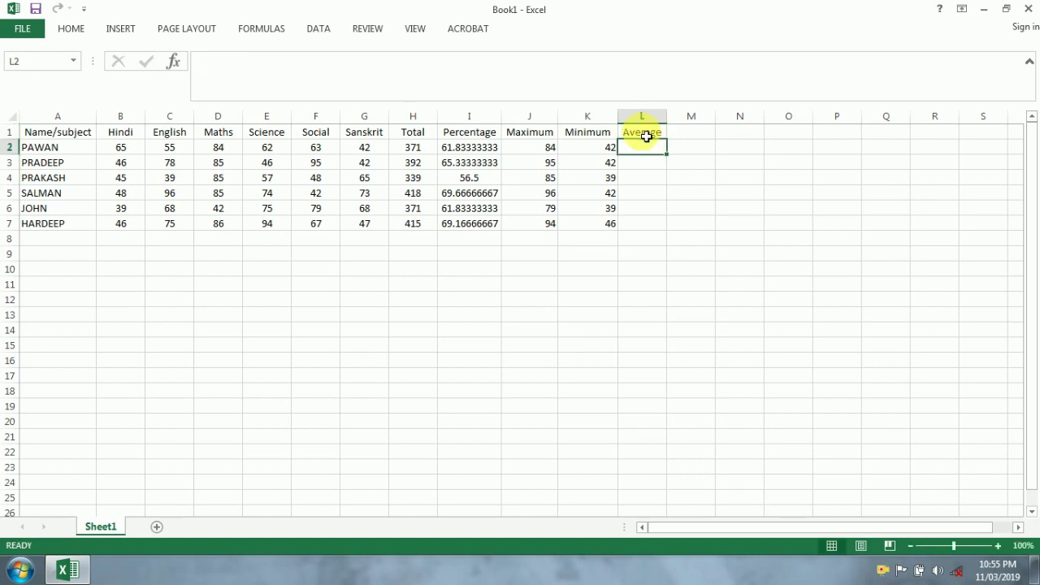
type("=")
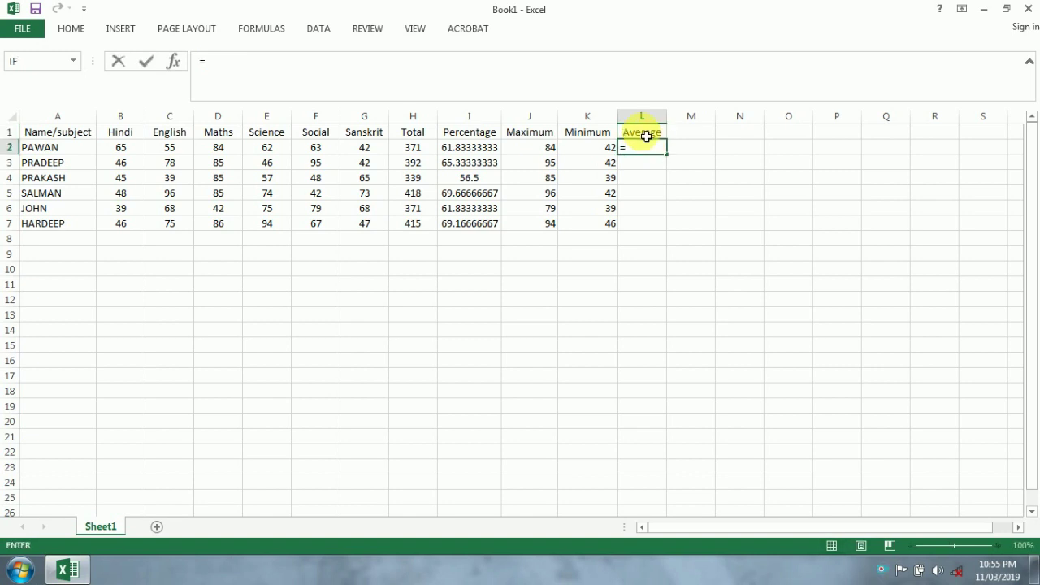
type("aver")
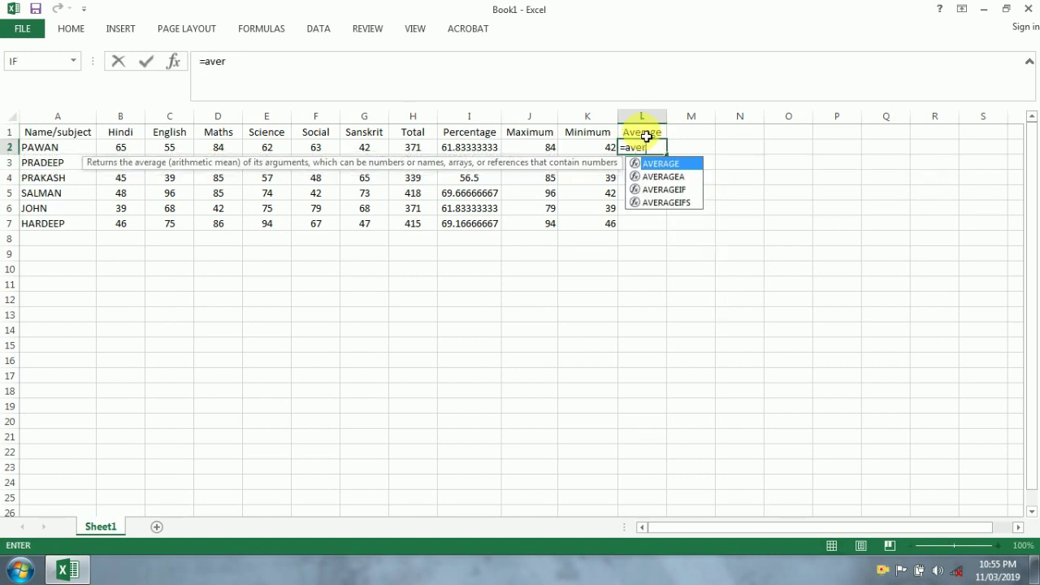
type("age")
type("(")
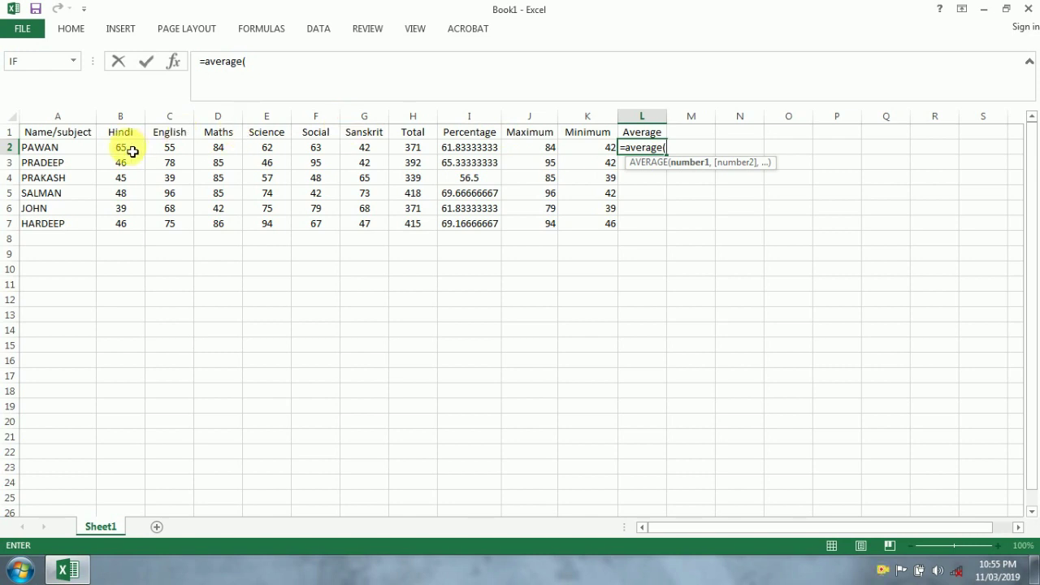
type("b")
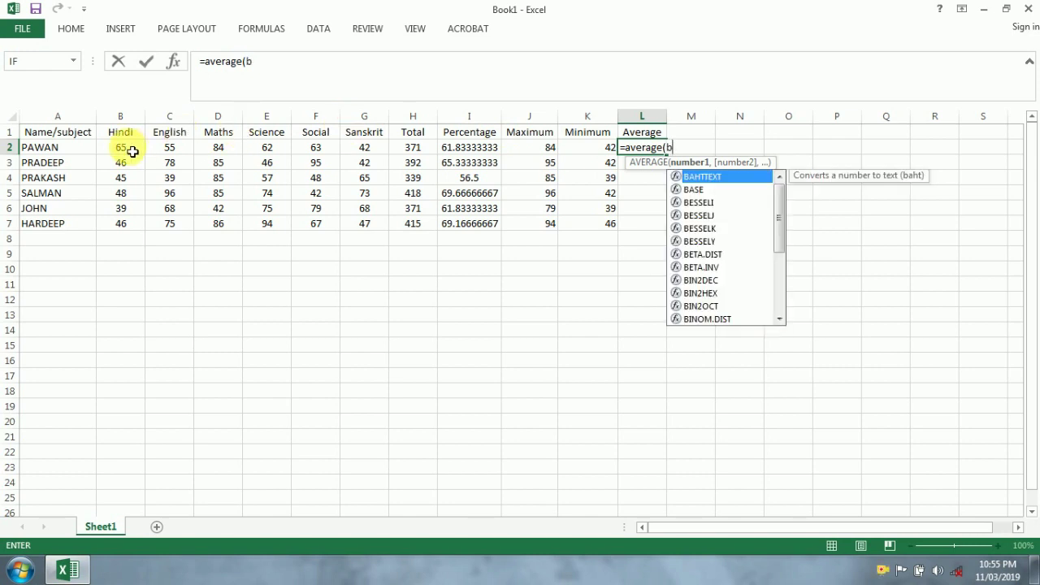
type("2")
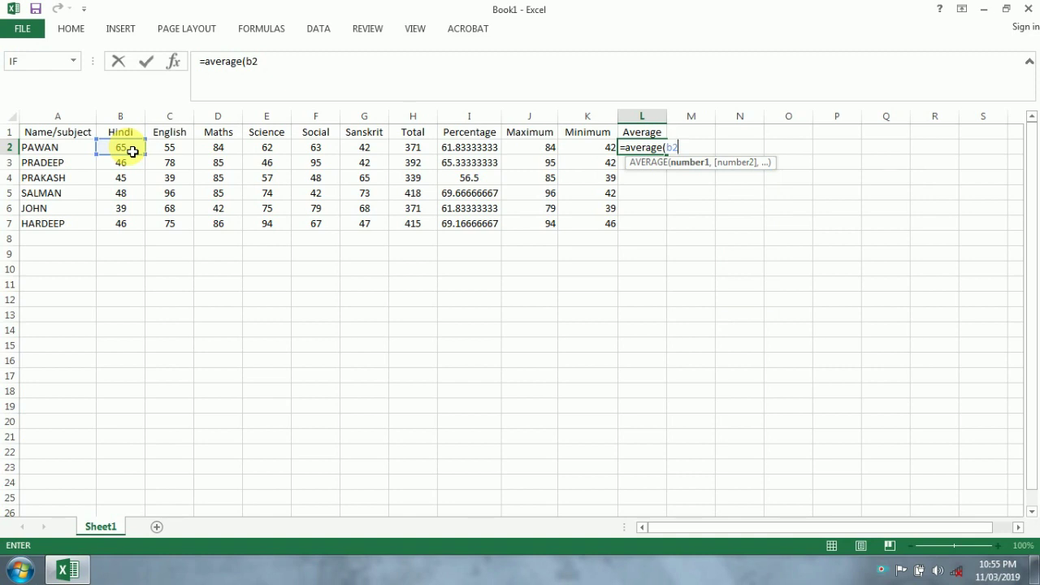
type(":")
type("g2")
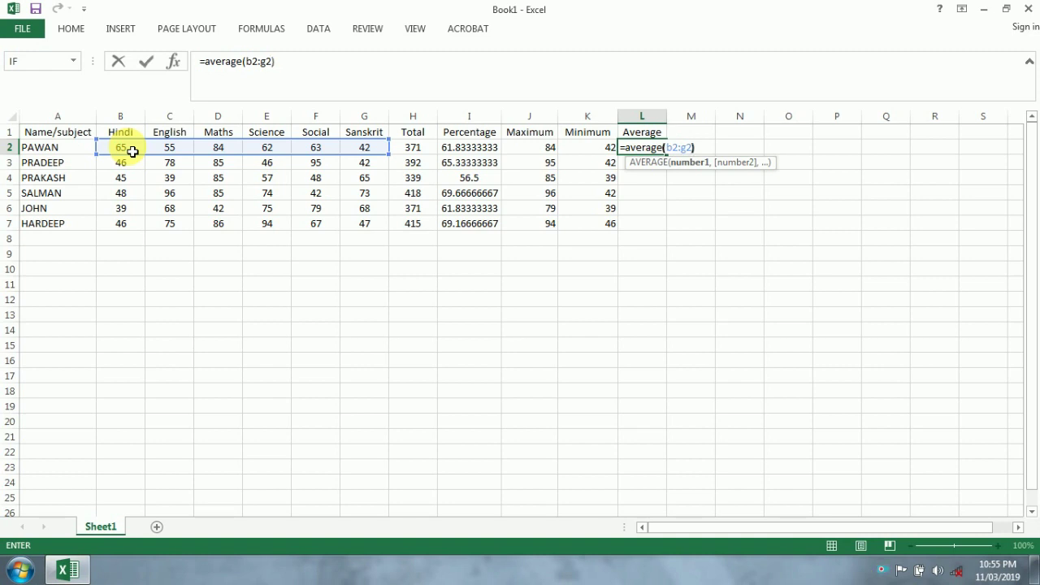
type(")")
key("Return")
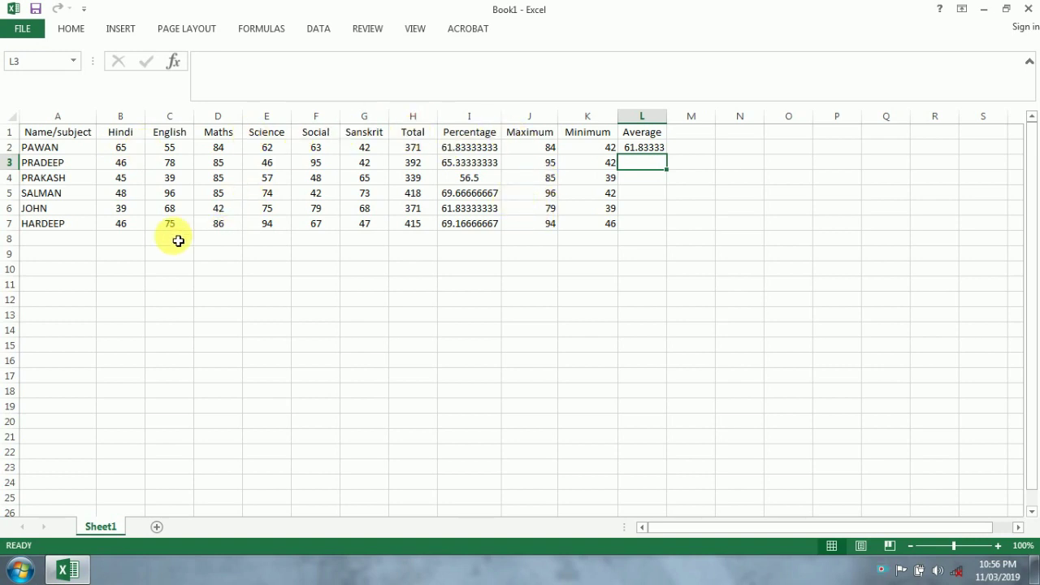
Step: Label A8 'Average' and enter =AVERAGE(B2:B7) in B8 for the Hindi average, 48.16667
left_click(63, 244)
type("Average")
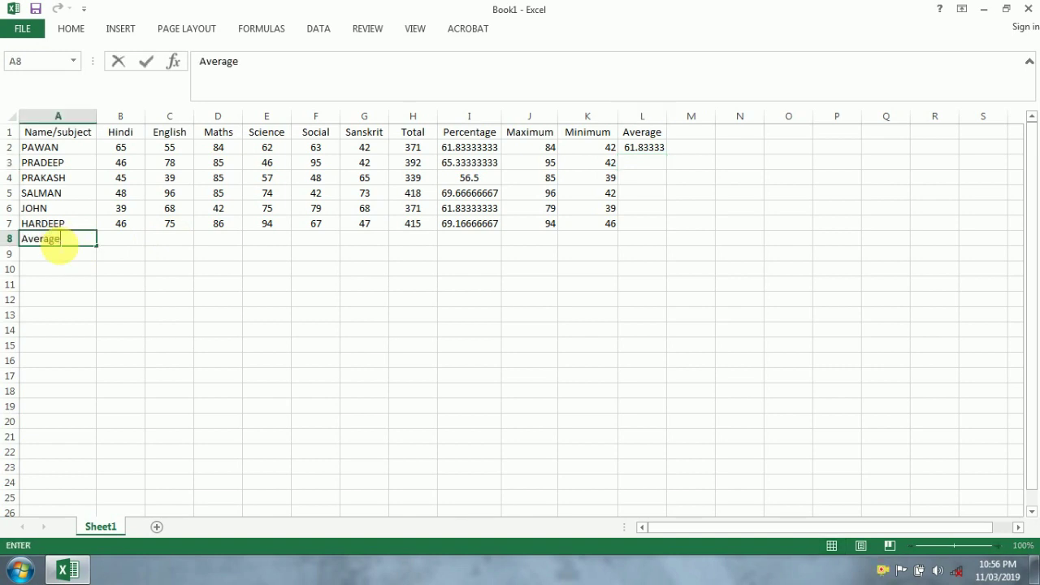
left_click(119, 244)
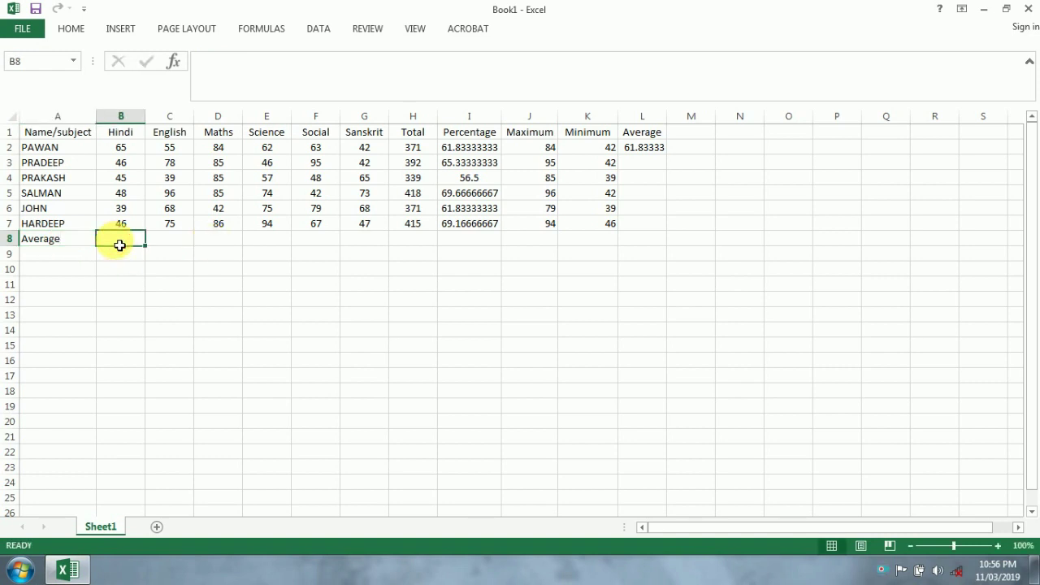
type("=")
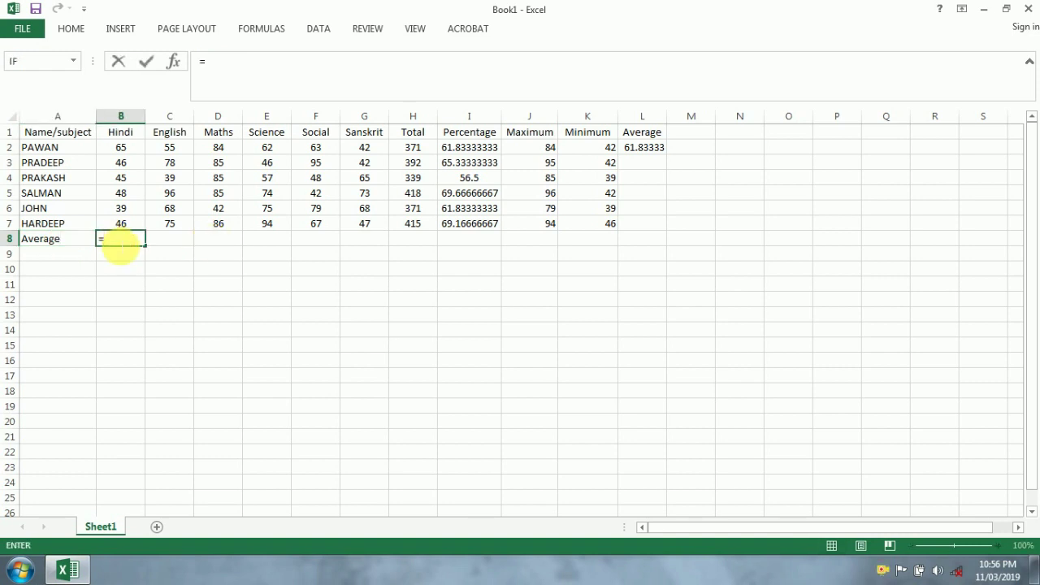
key("alt+Down")
type("avera")
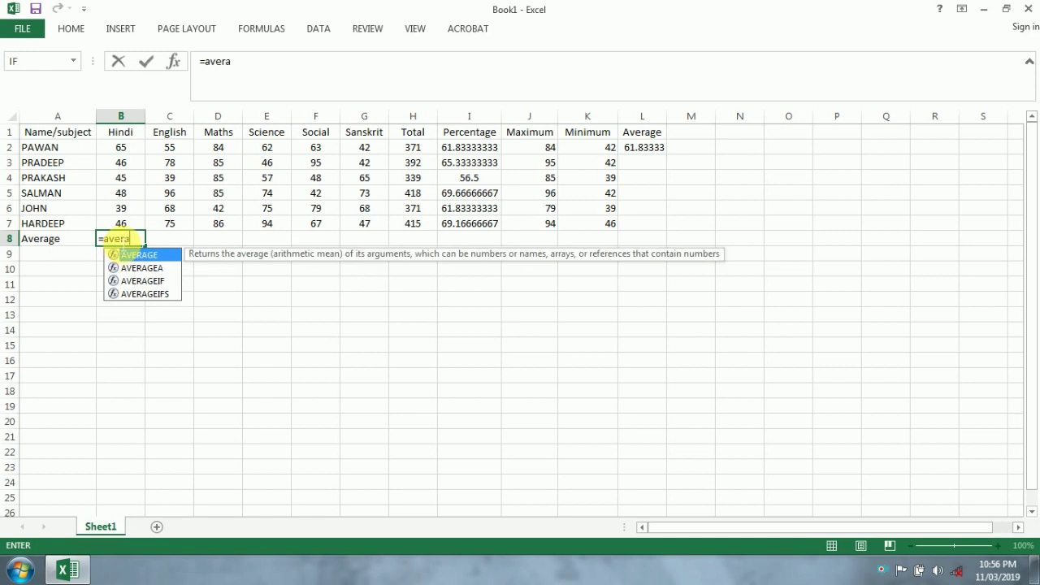
type("ge")
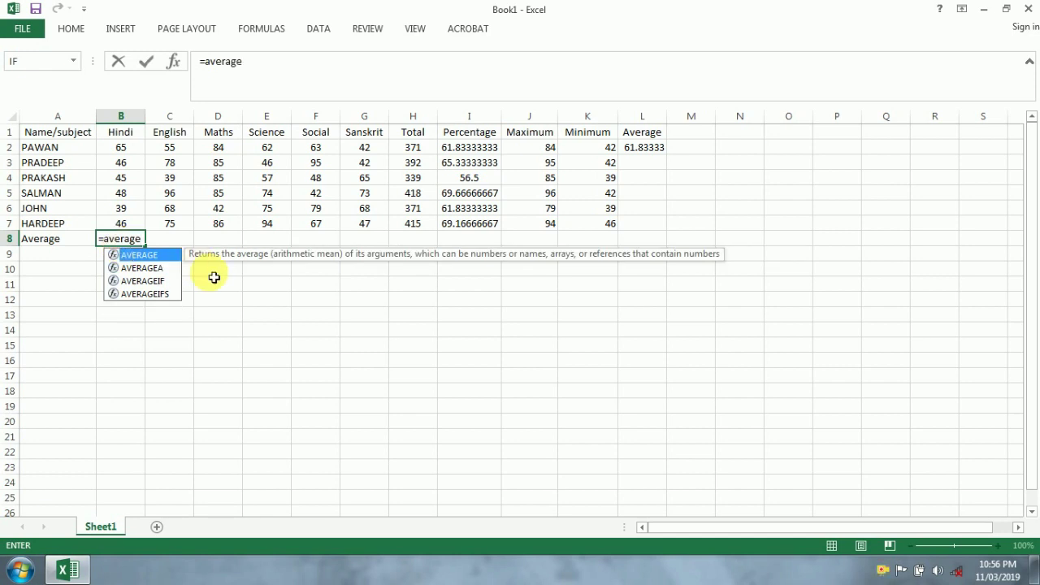
type("(")
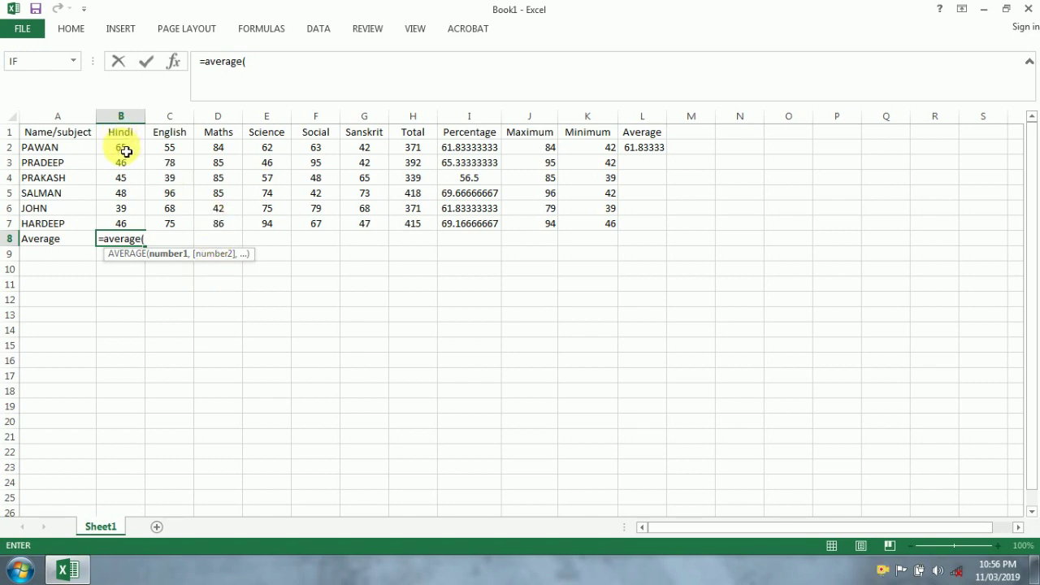
left_click(127, 151)
type(":")
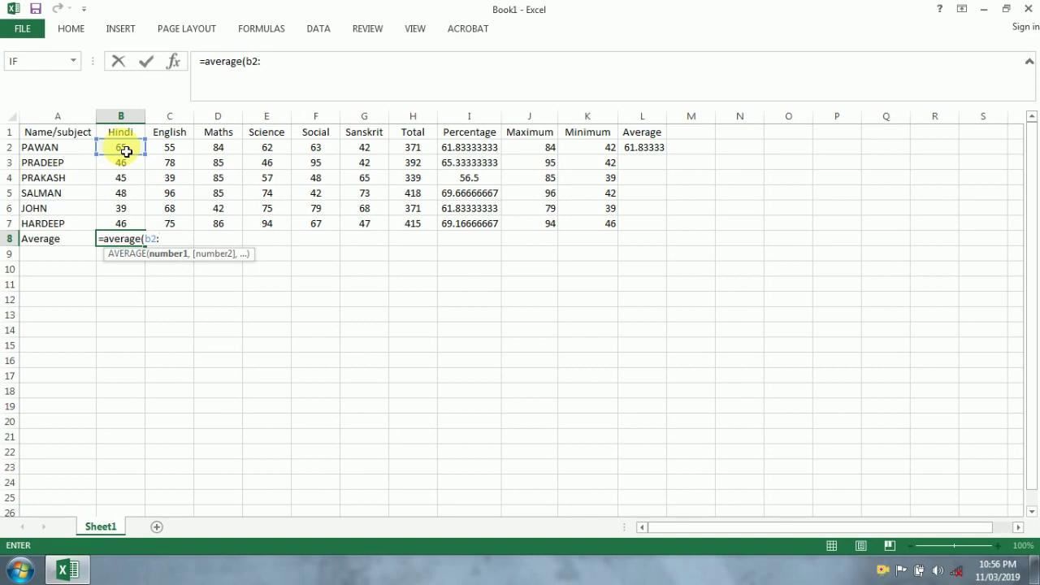
type("b")
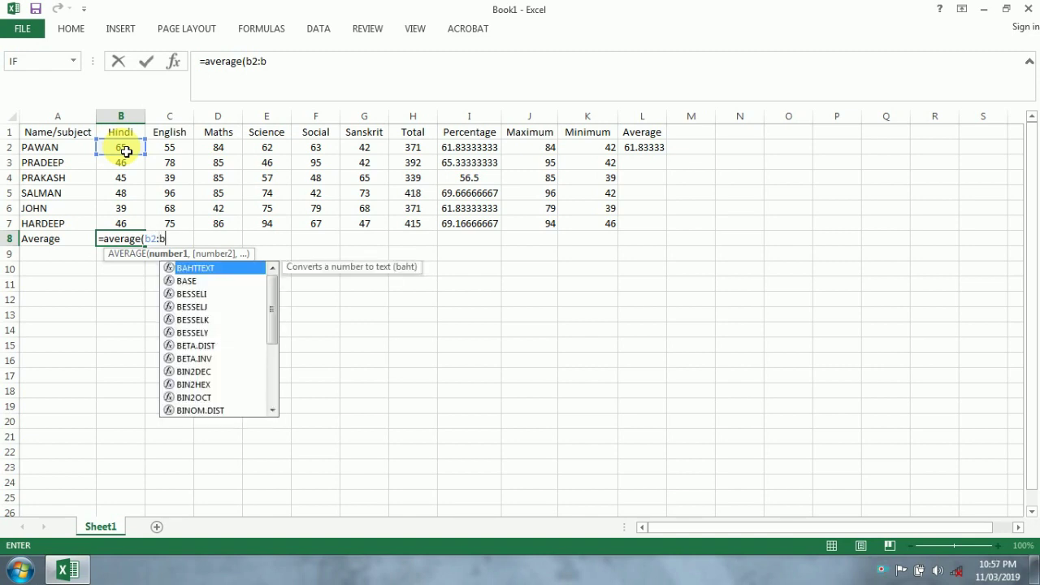
type("7")
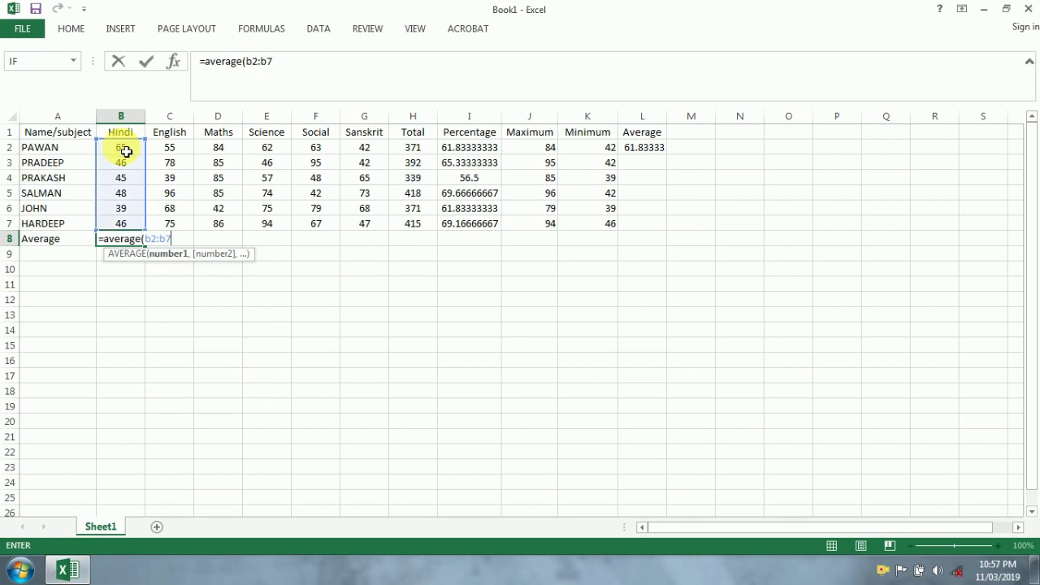
type(")")
key("Return")
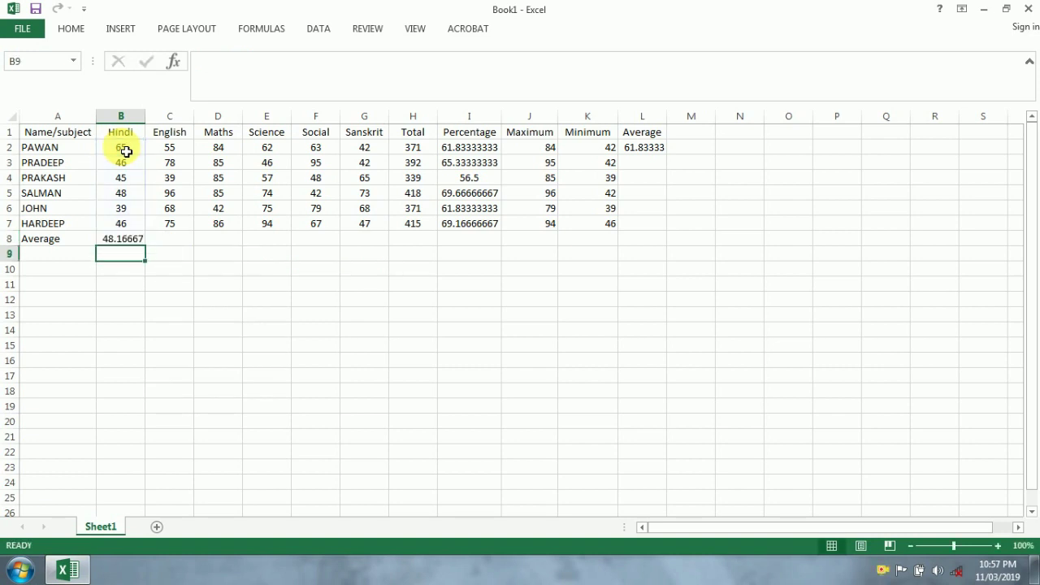